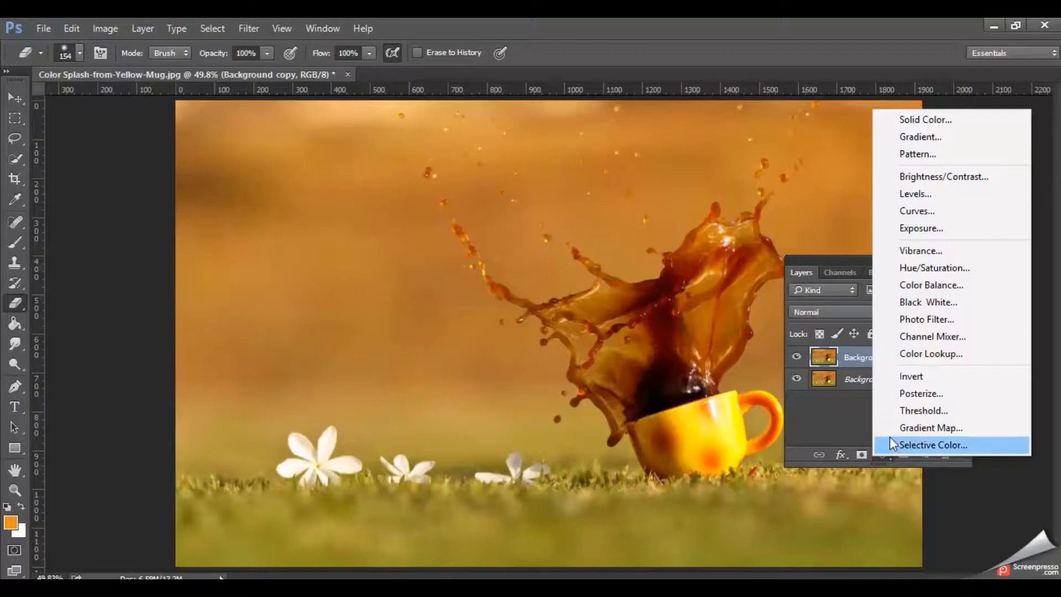
Add a Black & White adjustment layer with Reds 69, Yellows 81 and Greens 17, and close the adjustment panels
click(931, 302)
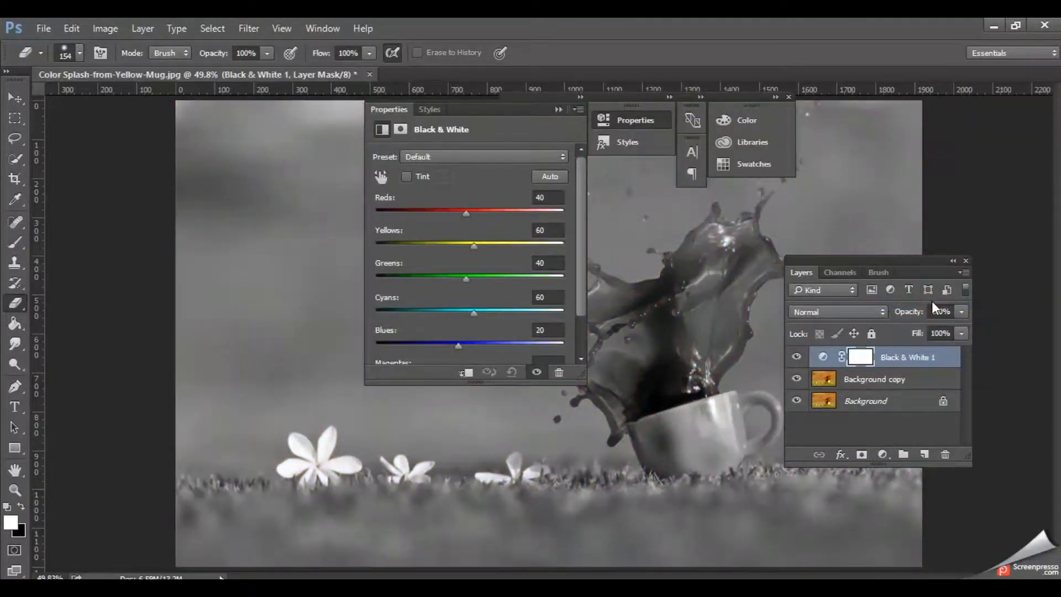
drag(467, 250, 482, 247)
drag(461, 214, 476, 219)
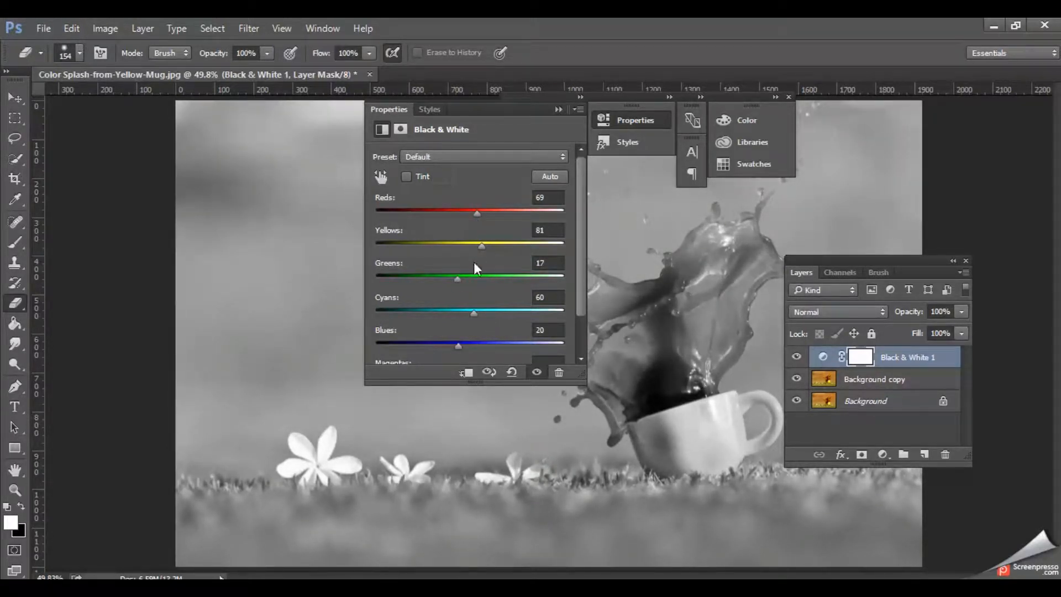
click(557, 110)
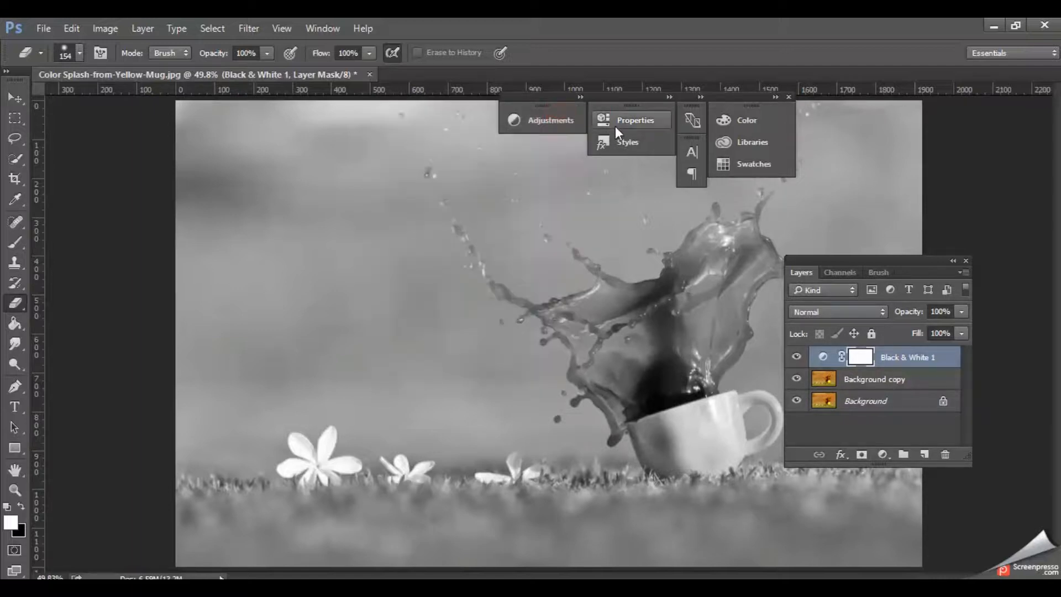
click(788, 96)
Compare the image with and without the Black & White 1 layer, leave it hidden, and make Background copy the active layer
click(797, 357)
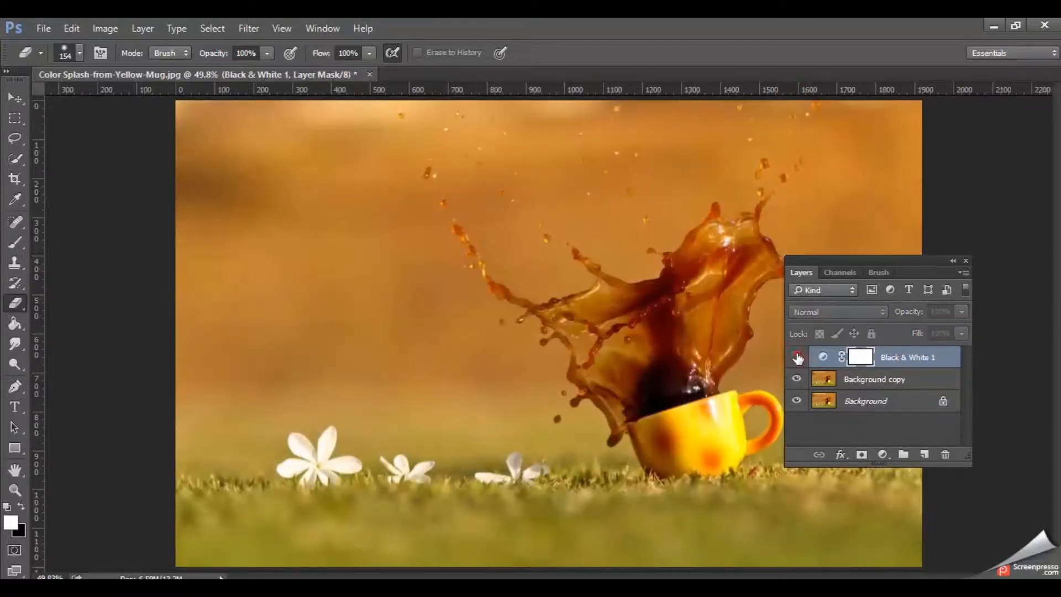
click(796, 357)
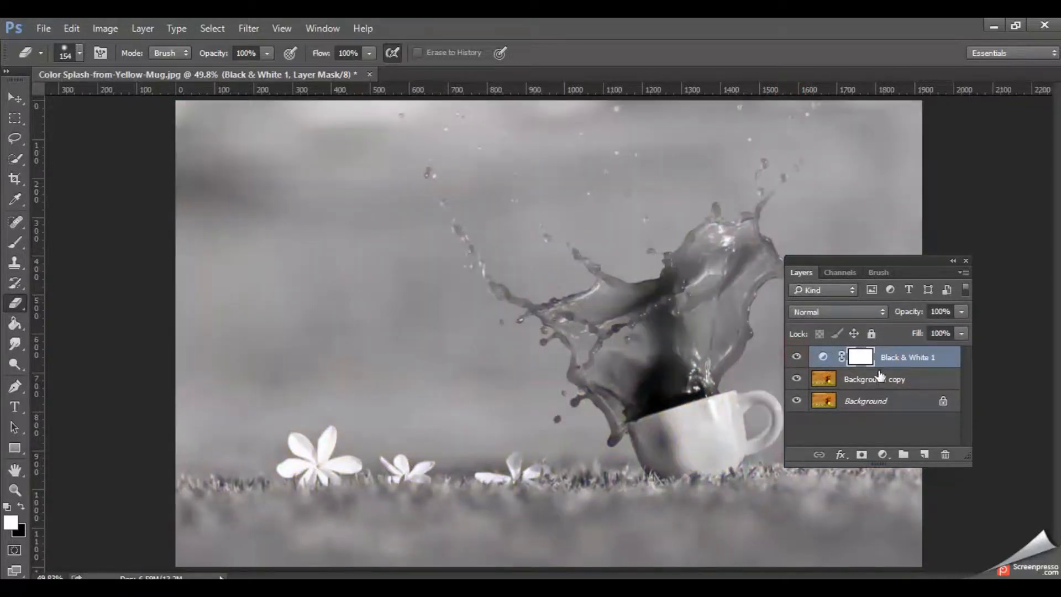
click(797, 357)
click(862, 381)
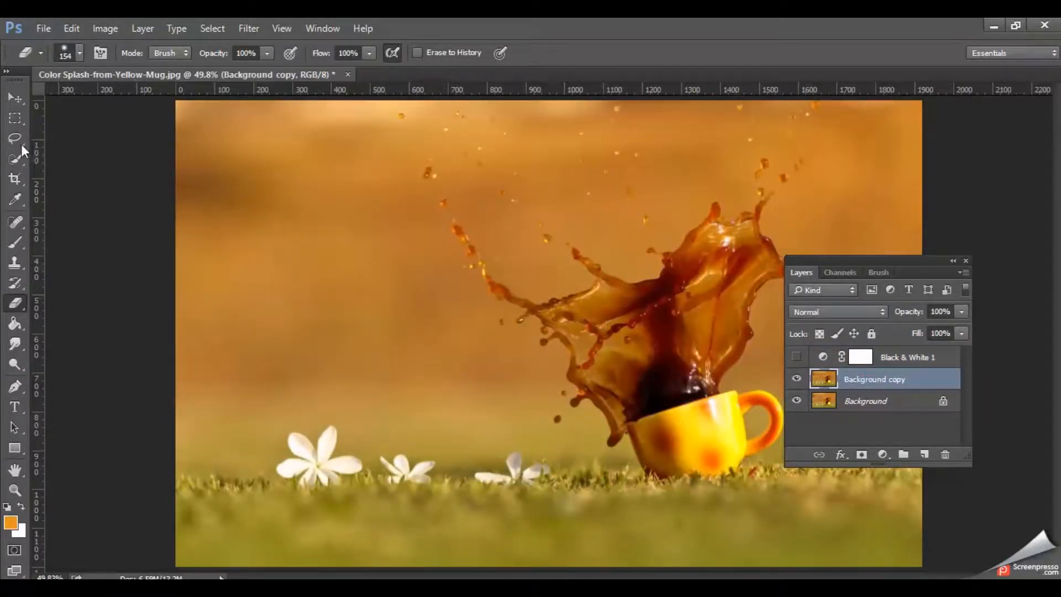
Select the yellow mug and the coffee splash with the Quick Selection tool, including the thin outer arms of the splash
click(15, 157)
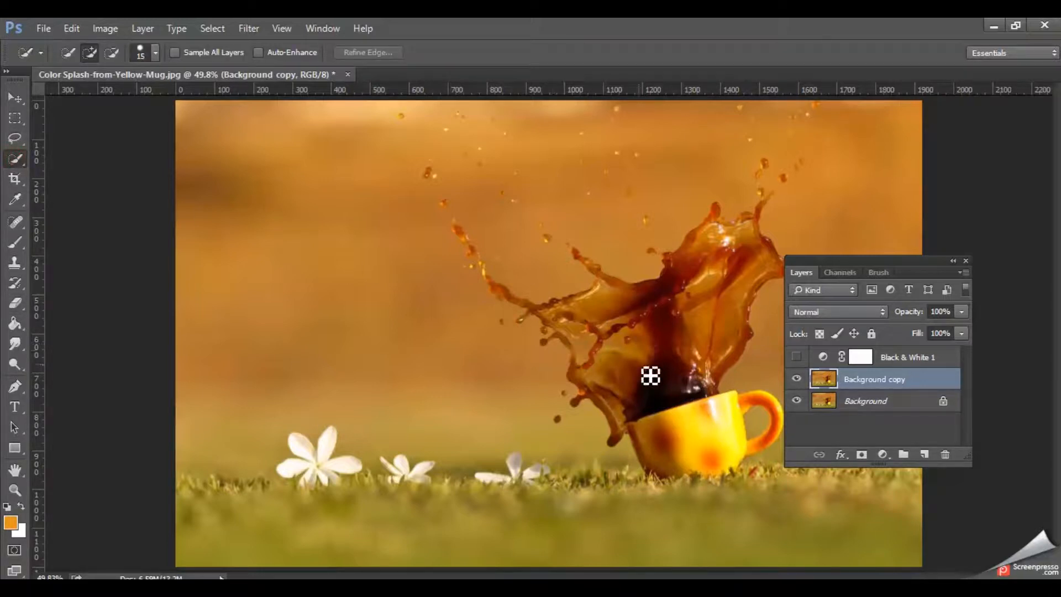
mouse_move(686, 397)
mouse_down()
mouse_move(679, 414)
mouse_move(774, 421)
mouse_move(756, 440)
mouse_move(670, 379)
mouse_move(597, 367)
mouse_move(628, 409)
mouse_move(569, 324)
mouse_move(503, 292)
mouse_move(540, 317)
mouse_move(674, 312)
mouse_move(749, 255)
mouse_move(722, 215)
mouse_move(722, 247)
mouse_up()
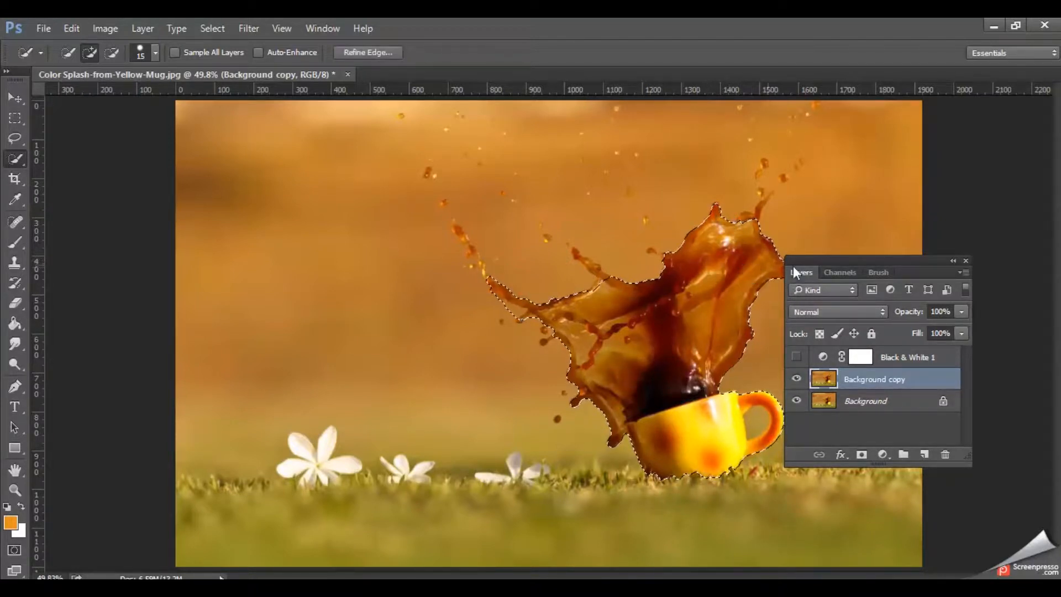
drag(861, 260, 931, 223)
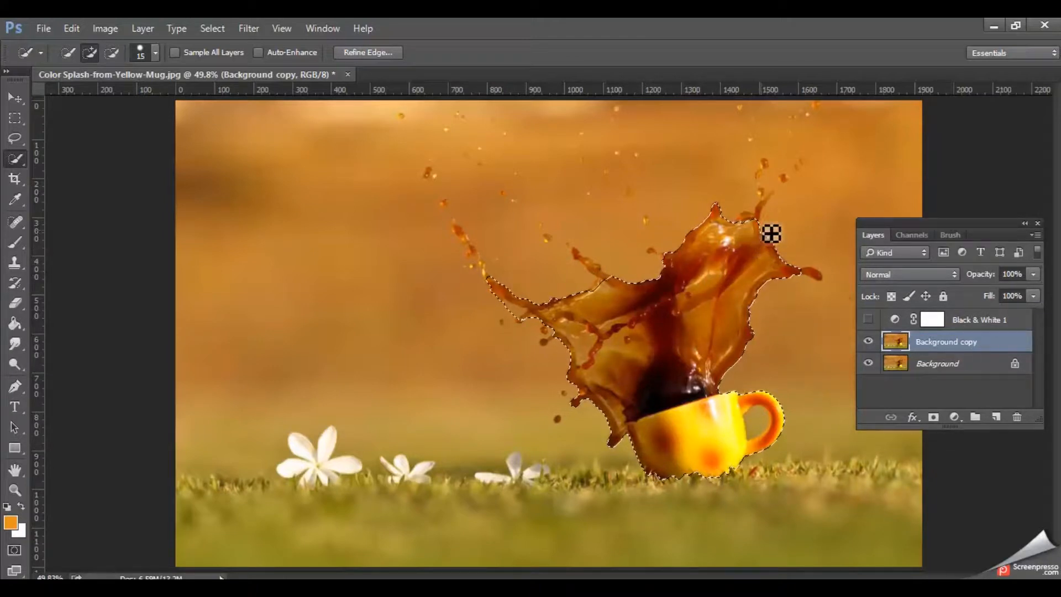
drag(765, 227, 771, 213)
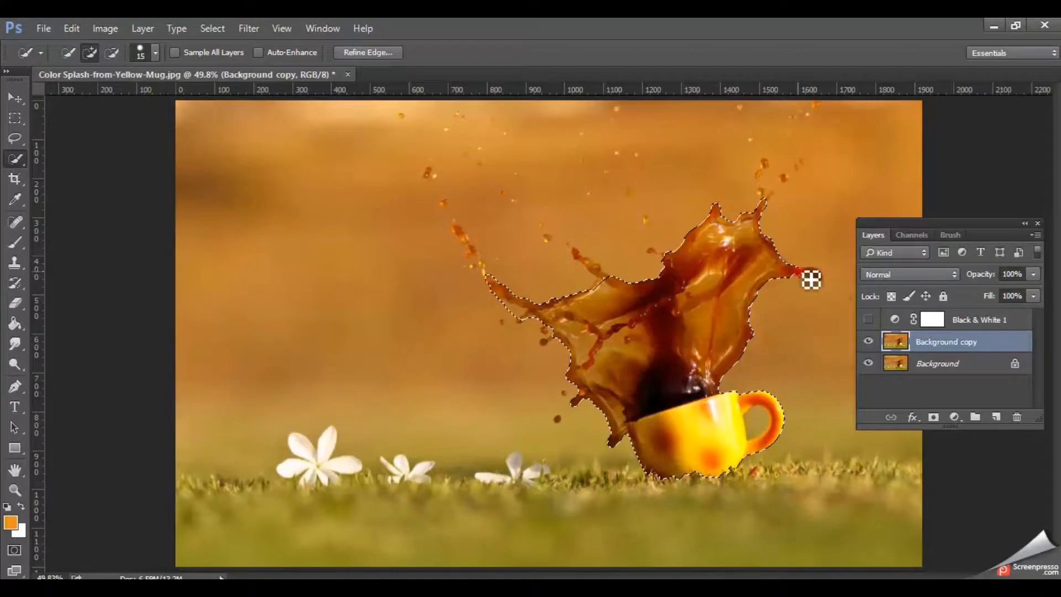
drag(616, 285, 596, 270)
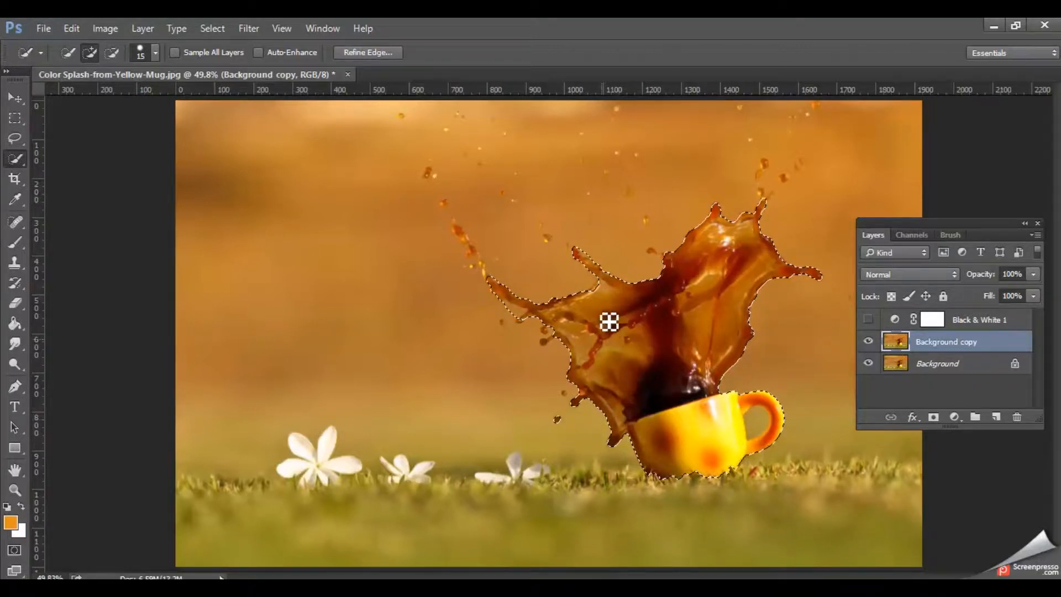
drag(457, 227, 498, 284)
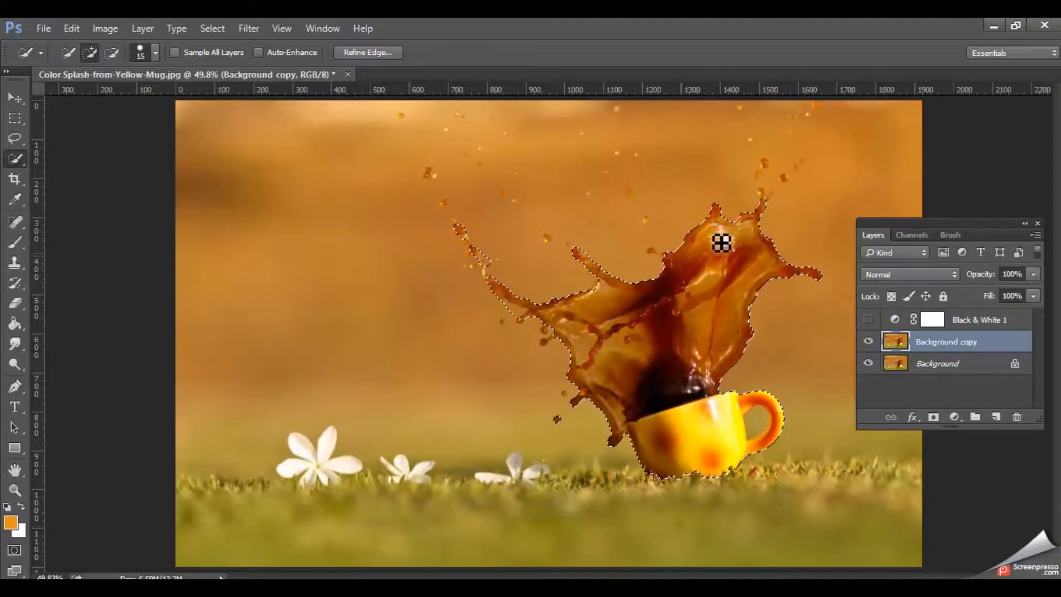
Add the loose coffee droplets above the splash to the selection, keeping the background between them out of it
click(764, 165)
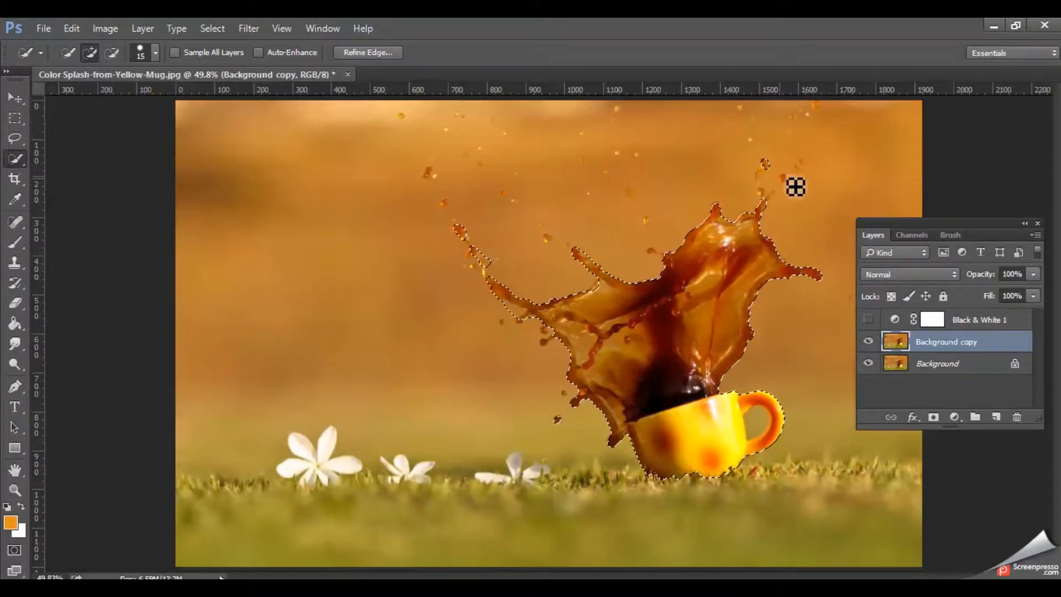
click(785, 179)
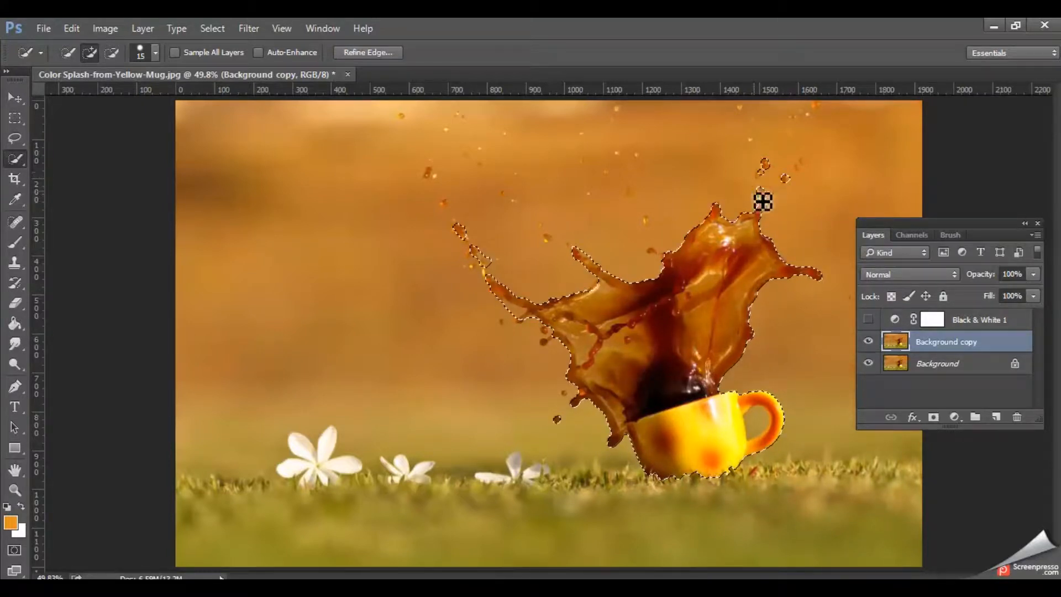
click(431, 174)
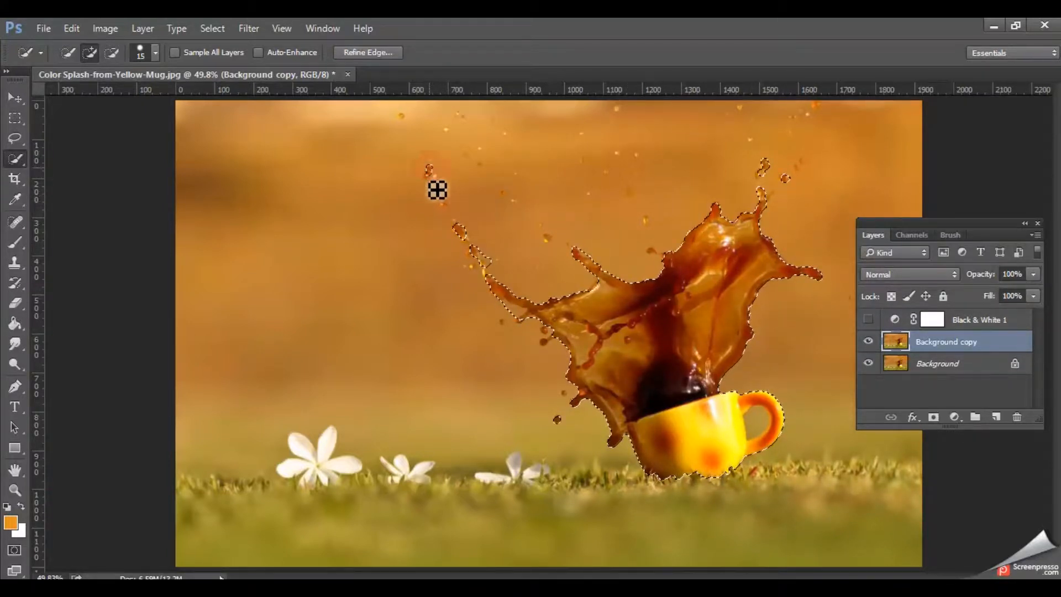
click(446, 203)
drag(554, 237, 567, 255)
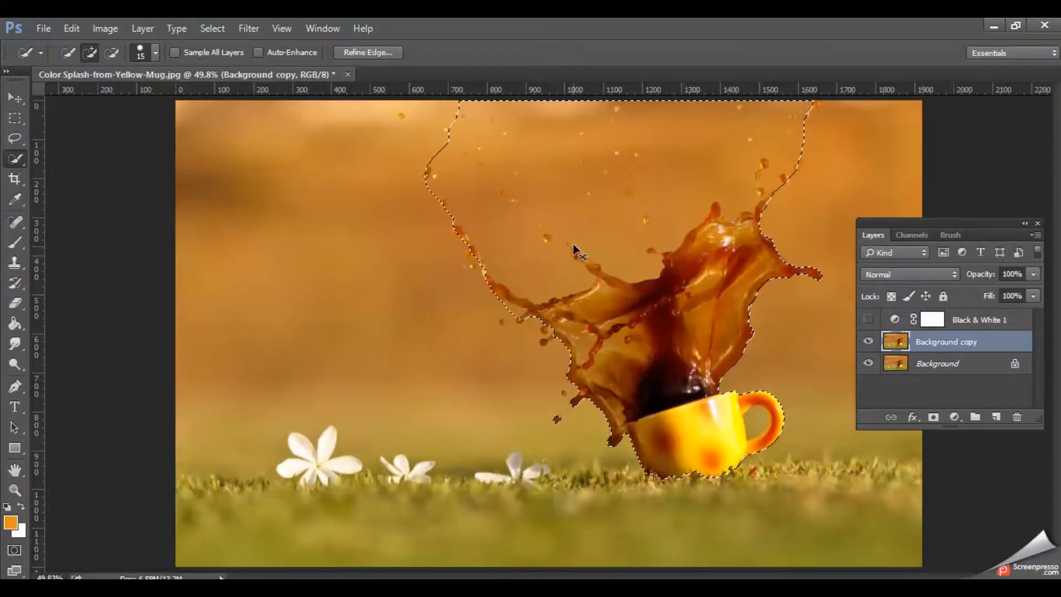
alt+click(575, 250)
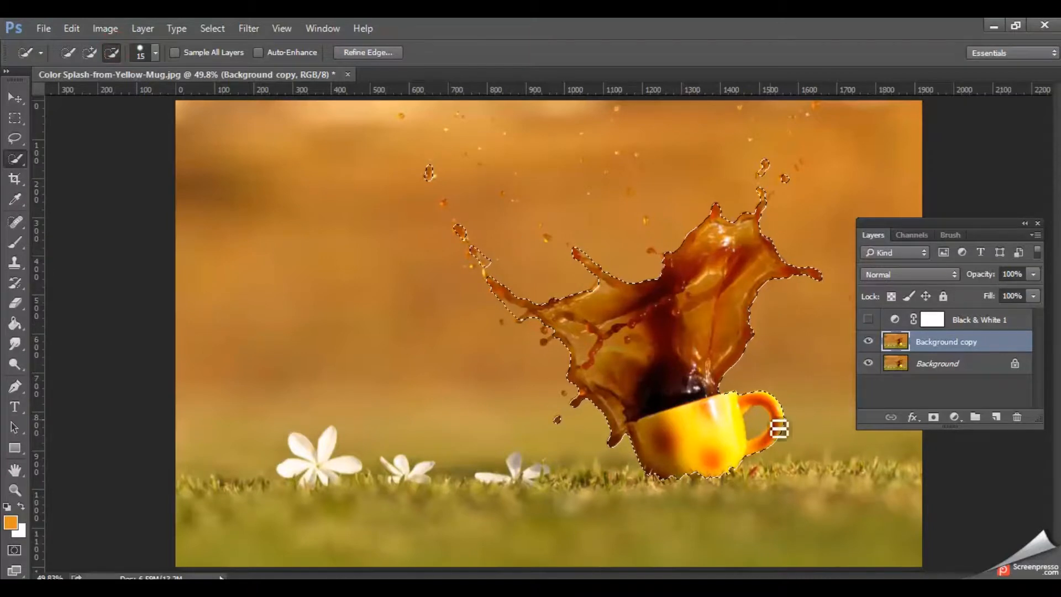
Subtract the gap inside the mug's handle from the selection and feather the selection by 5 pixels
drag(762, 427, 770, 432)
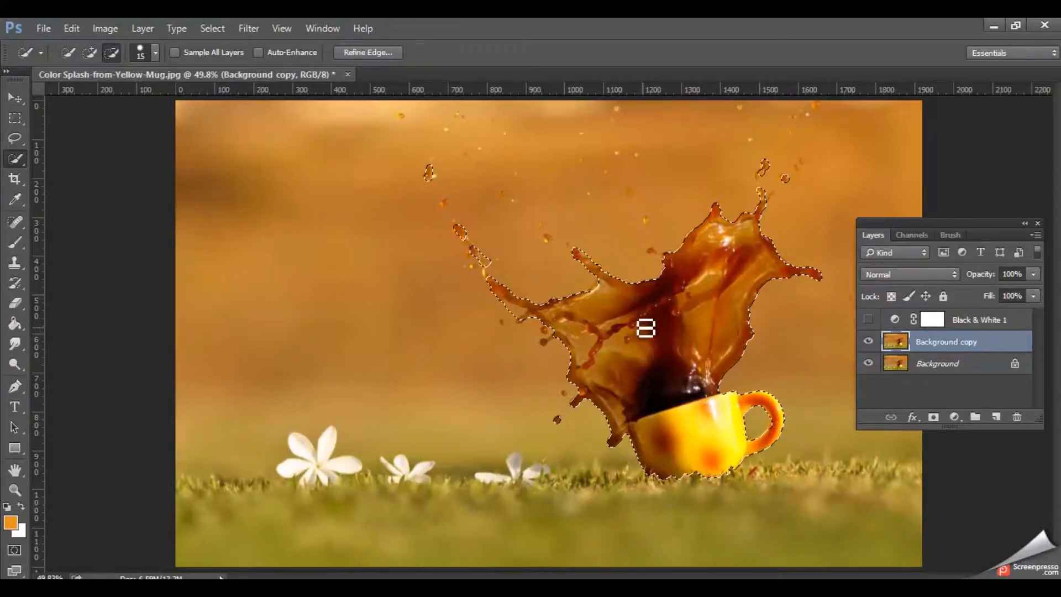
right_click(636, 319)
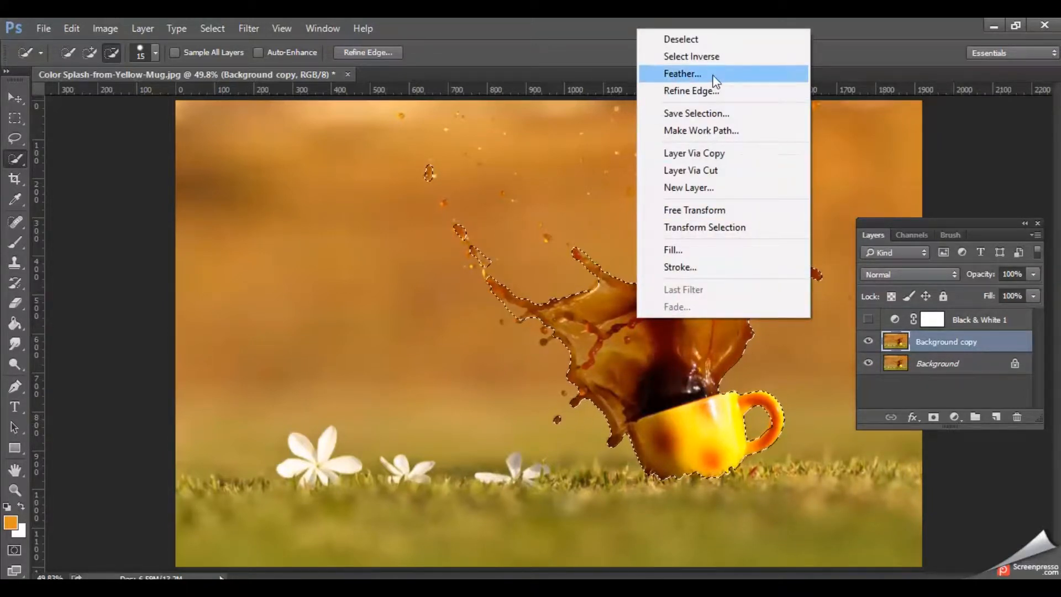
click(690, 77)
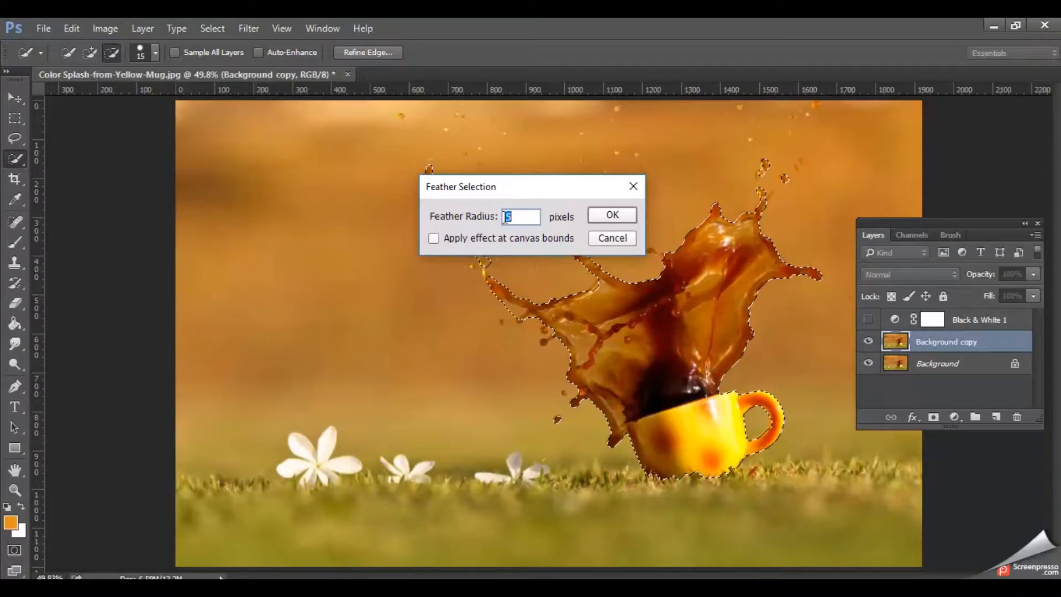
click(607, 216)
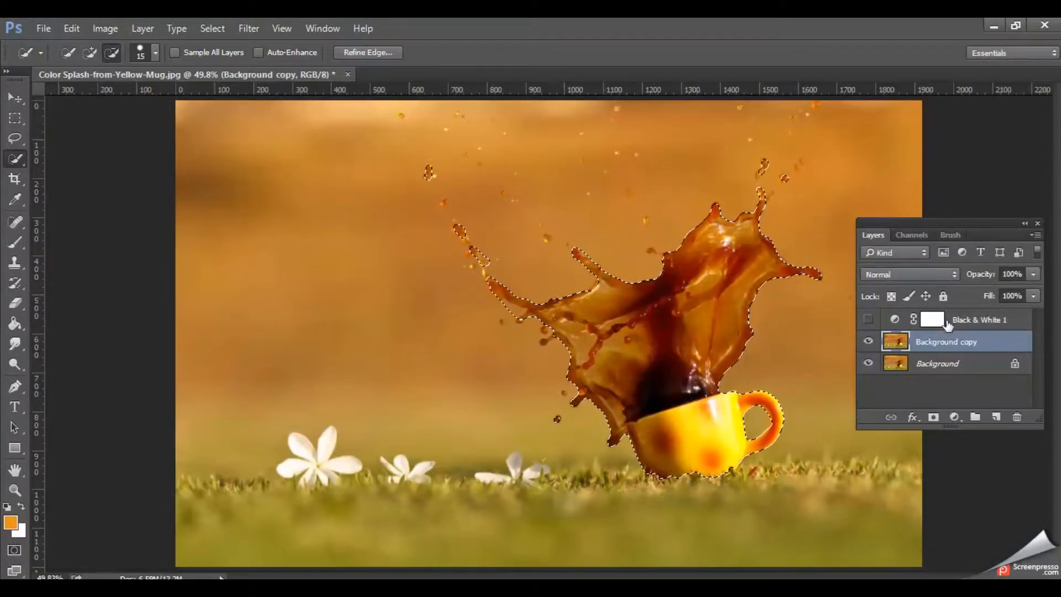
Make the Black & White 1 layer active and visible, and add a second mask to it
click(892, 325)
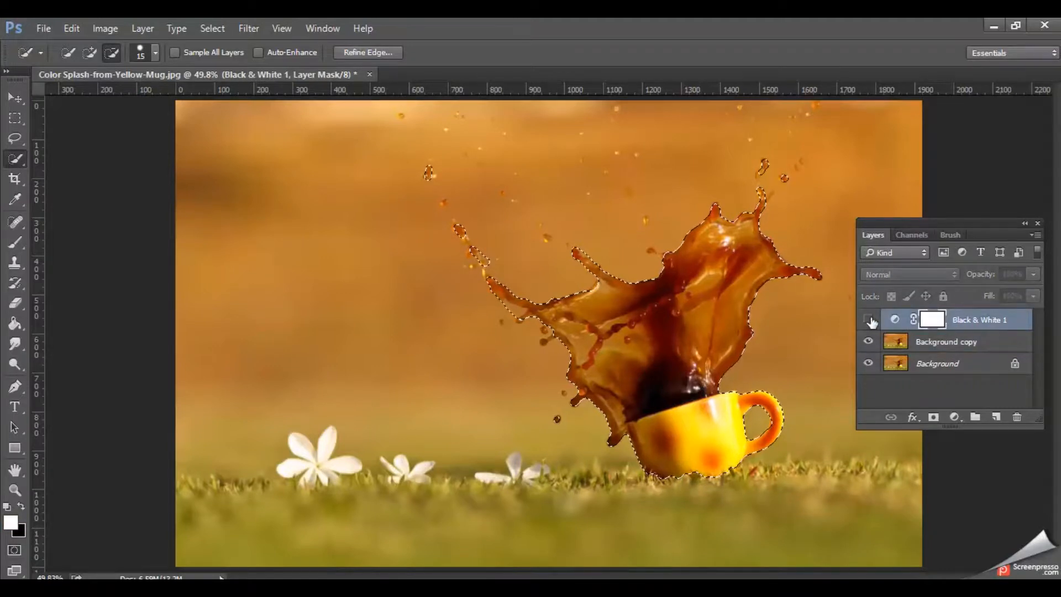
click(869, 320)
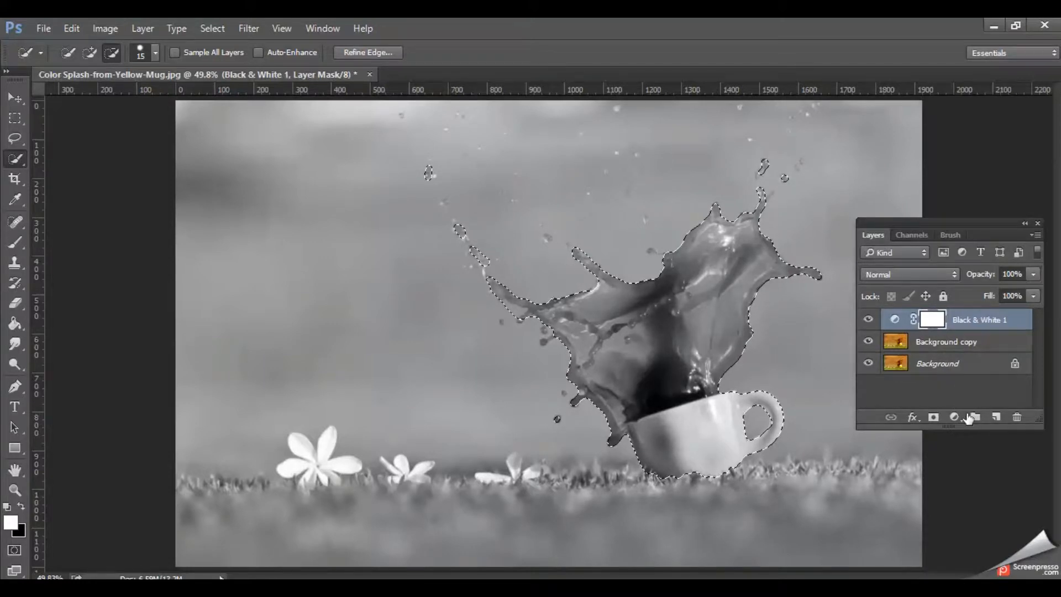
click(933, 418)
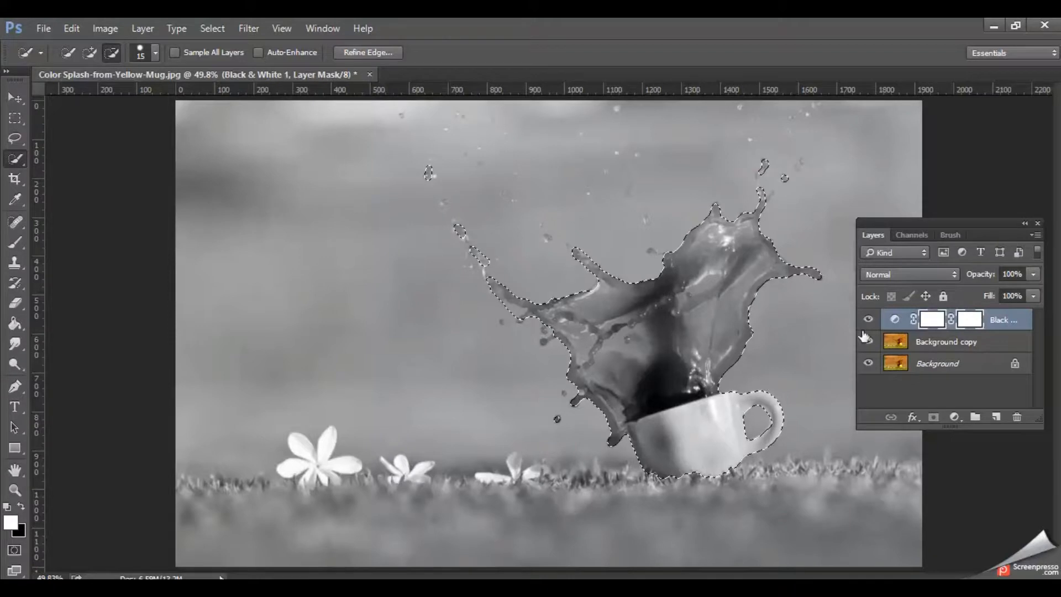
Erase the Black & White layer's mask inside the selection to restore the mug and splash colours, and deselect
click(21, 301)
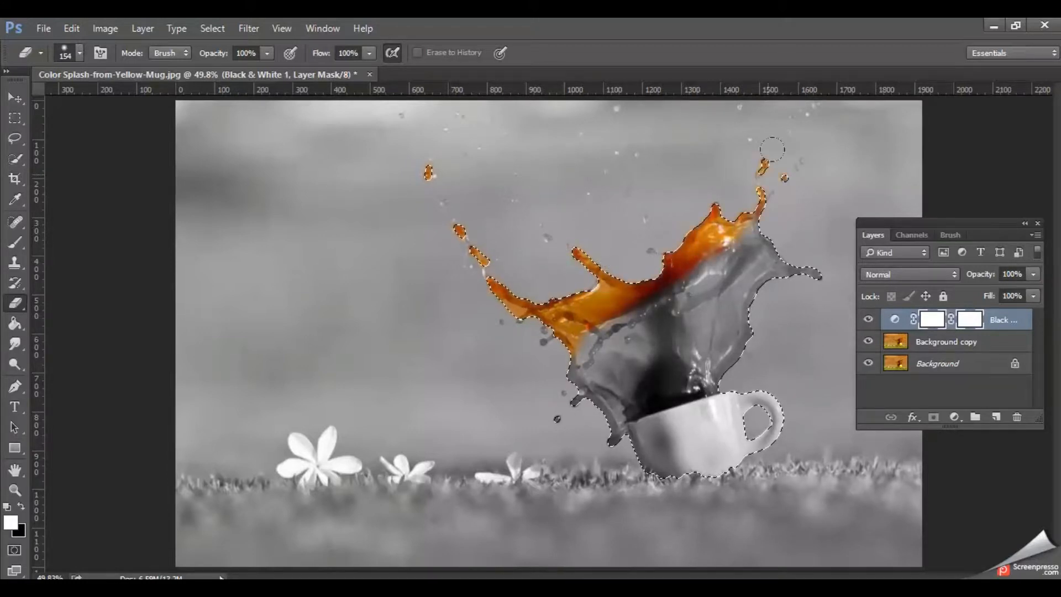
mouse_move(778, 221)
mouse_down()
mouse_move(735, 309)
mouse_move(751, 298)
mouse_move(574, 365)
mouse_move(829, 246)
mouse_move(636, 364)
mouse_move(718, 354)
mouse_move(466, 390)
mouse_move(635, 411)
mouse_move(663, 431)
mouse_move(746, 398)
mouse_move(663, 448)
mouse_move(671, 453)
mouse_up()
mouse_move(551, 441)
mouse_down()
mouse_move(768, 436)
mouse_move(701, 432)
mouse_up()
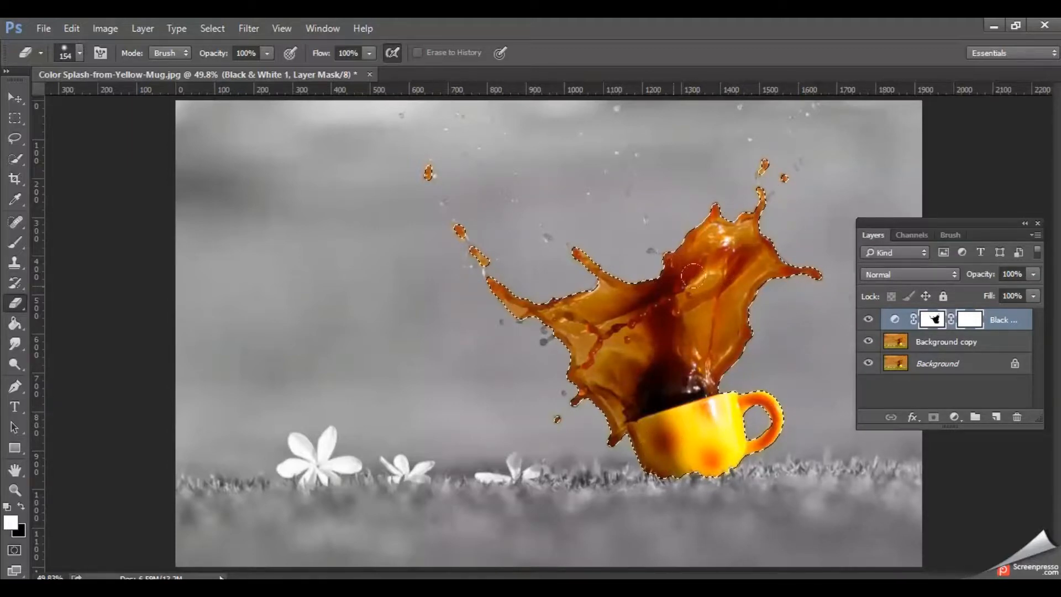
click(216, 28)
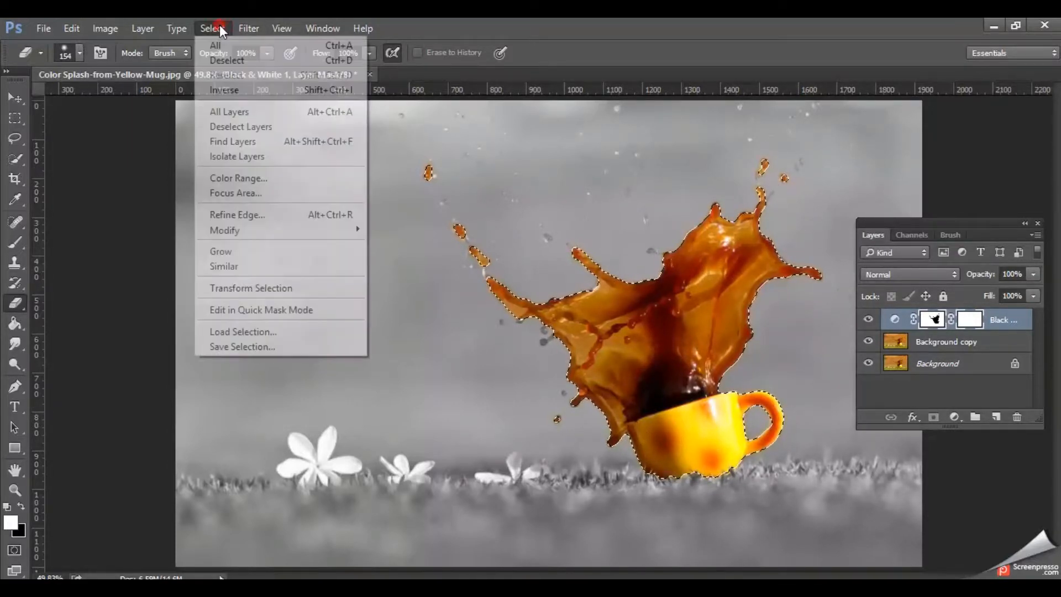
click(229, 58)
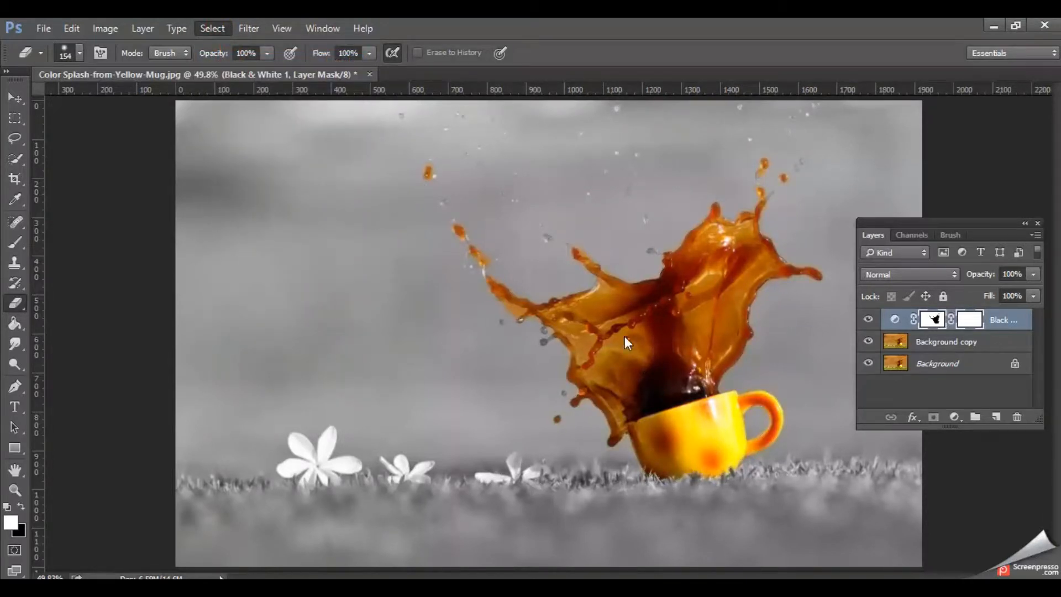
Check the color splash against the original, make Background copy the active layer, and hide the Black & White layer
click(869, 321)
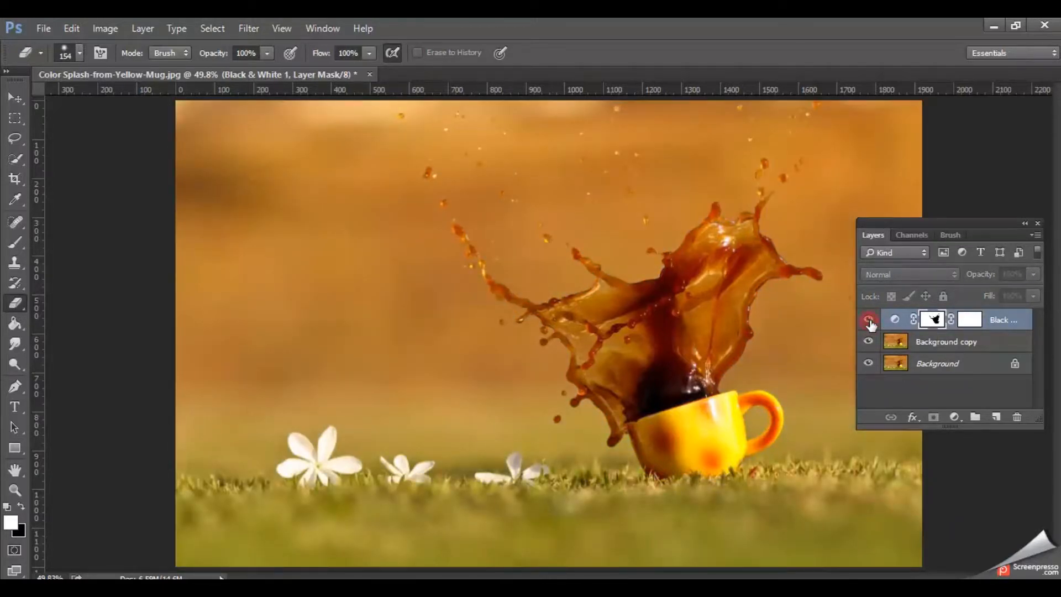
click(870, 321)
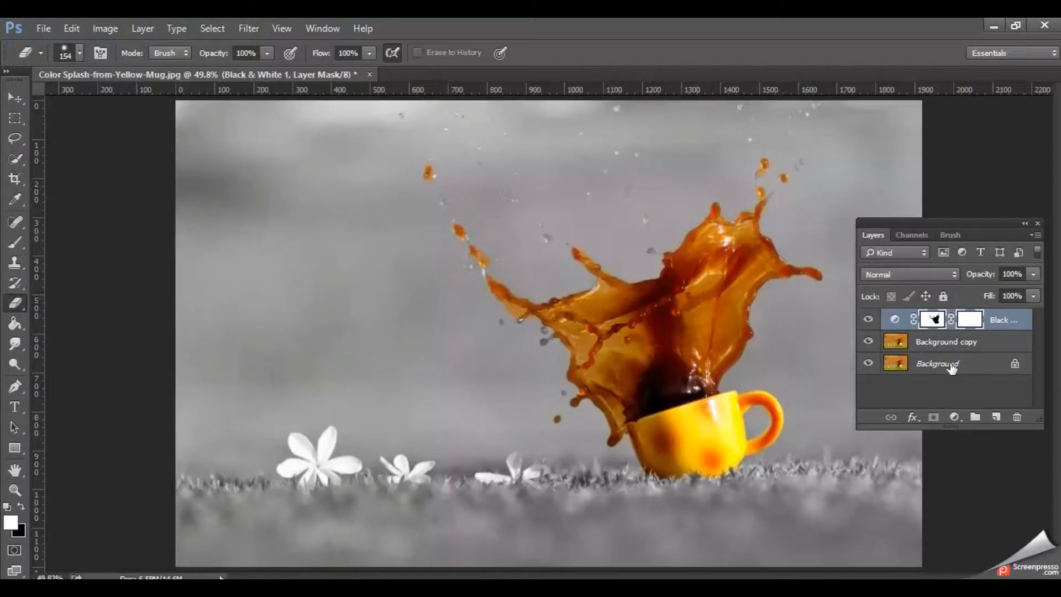
click(943, 343)
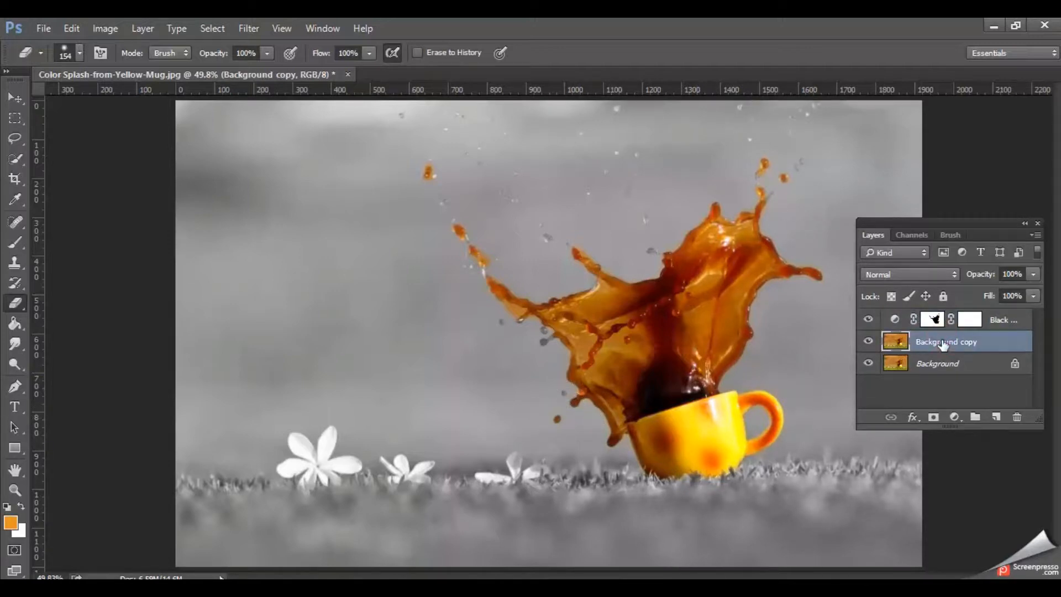
click(868, 319)
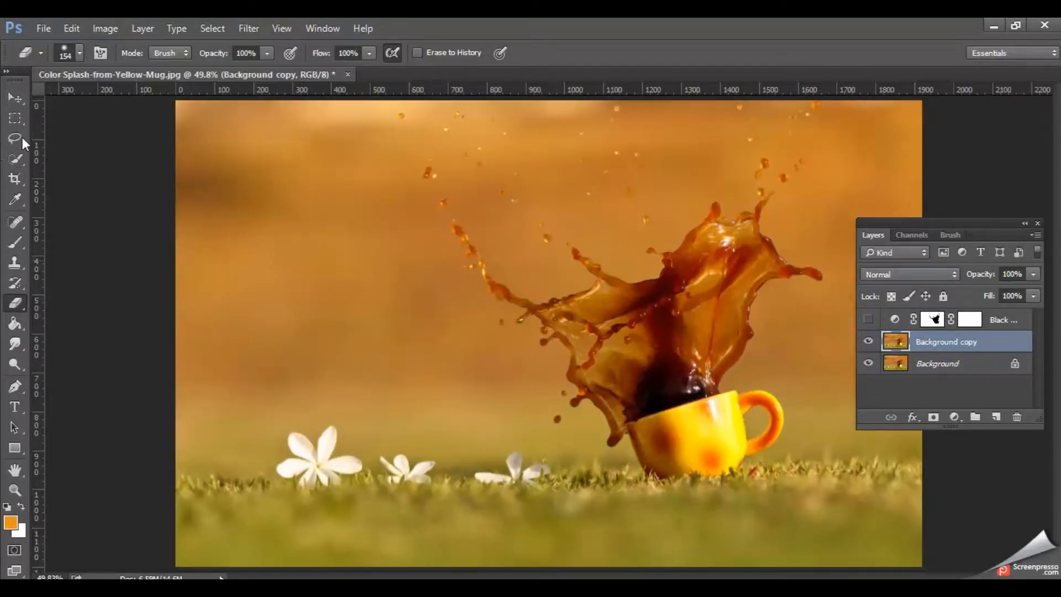
Select the three white flowers in the grass on the Background copy layer with the Quick Selection tool
click(15, 159)
mouse_move(331, 455)
mouse_down()
mouse_move(324, 474)
mouse_move(306, 467)
mouse_up()
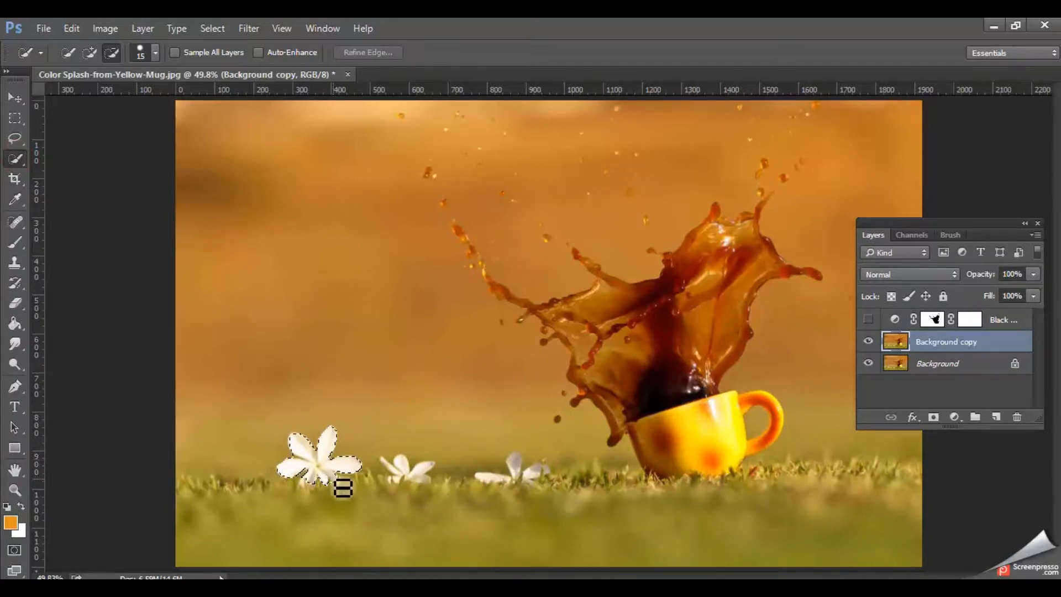
drag(328, 480, 325, 469)
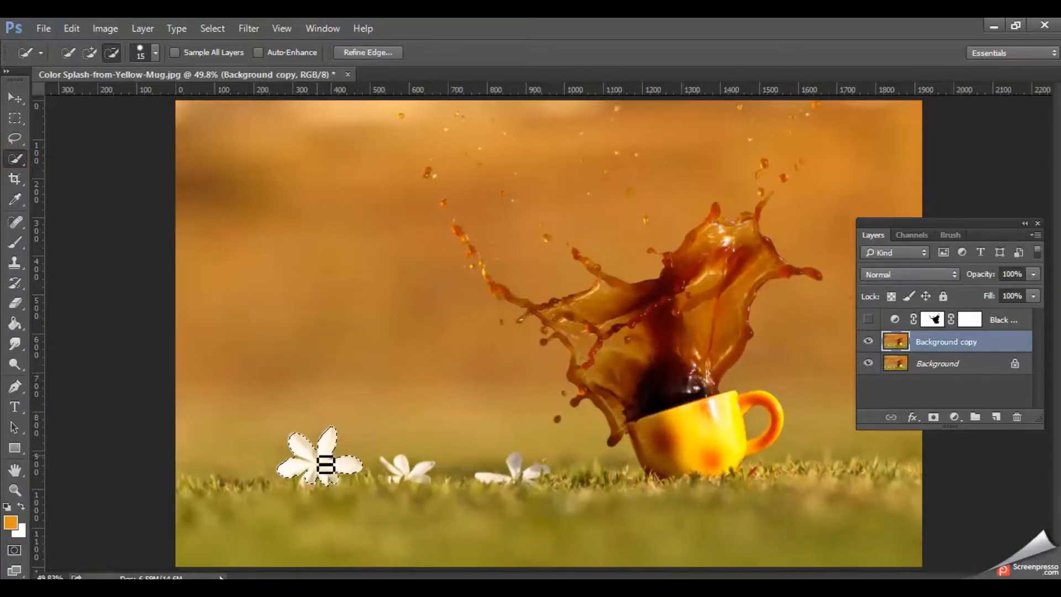
click(90, 52)
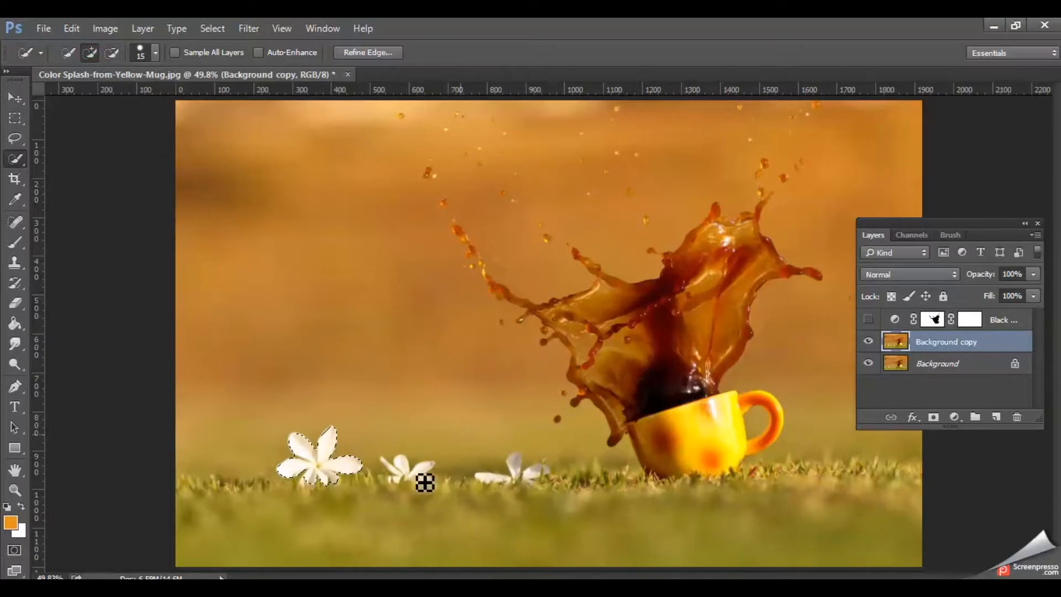
mouse_move(419, 481)
mouse_down()
mouse_move(431, 478)
mouse_move(398, 469)
mouse_up()
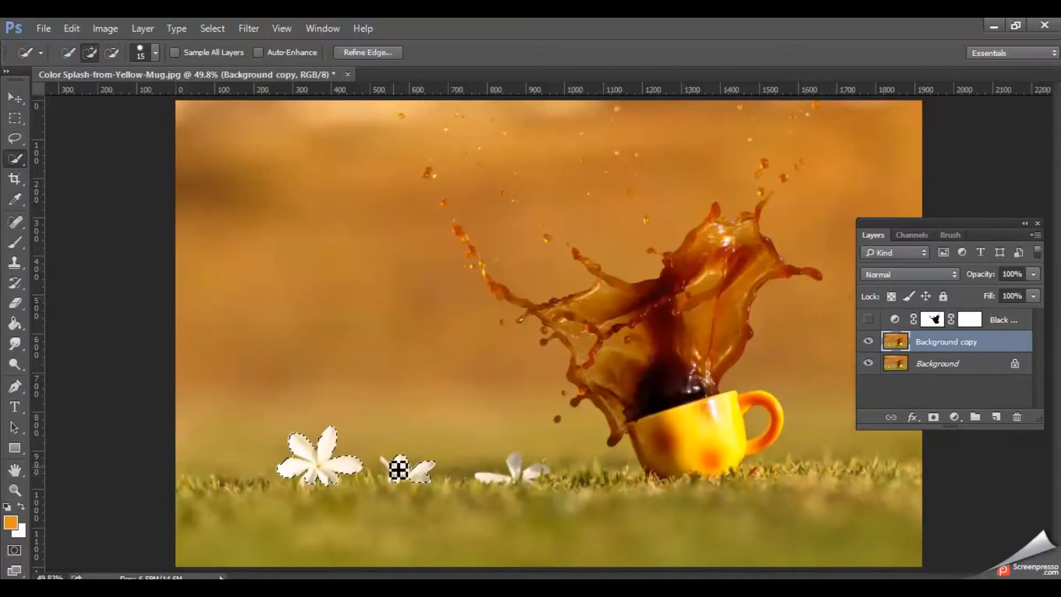
mouse_move(516, 481)
mouse_down()
mouse_move(556, 477)
mouse_move(497, 486)
mouse_move(540, 493)
mouse_move(512, 468)
mouse_move(485, 483)
mouse_up()
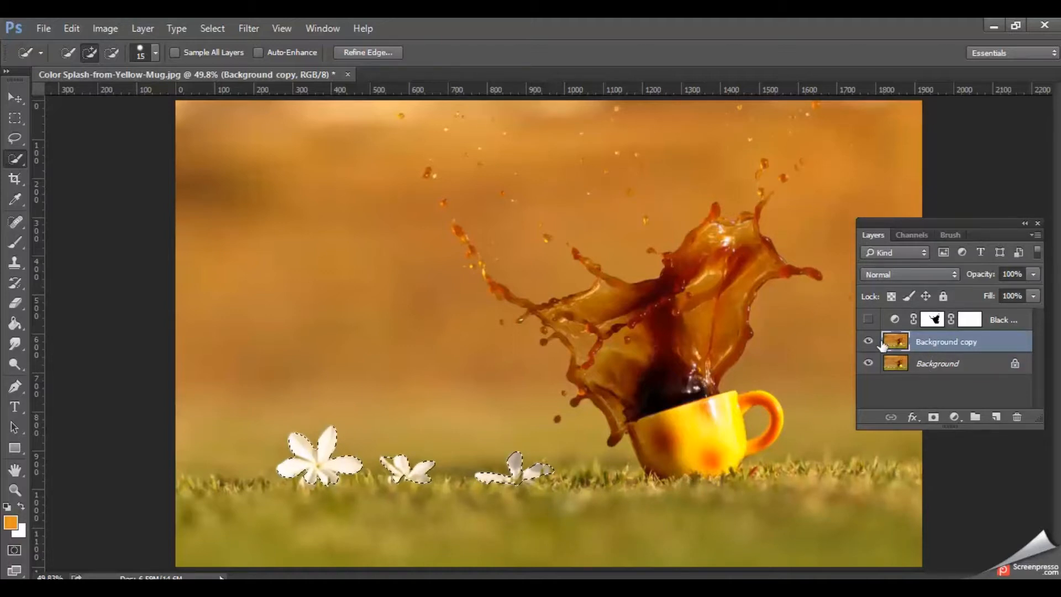
Feather the edges of the flower selection
right_click(526, 445)
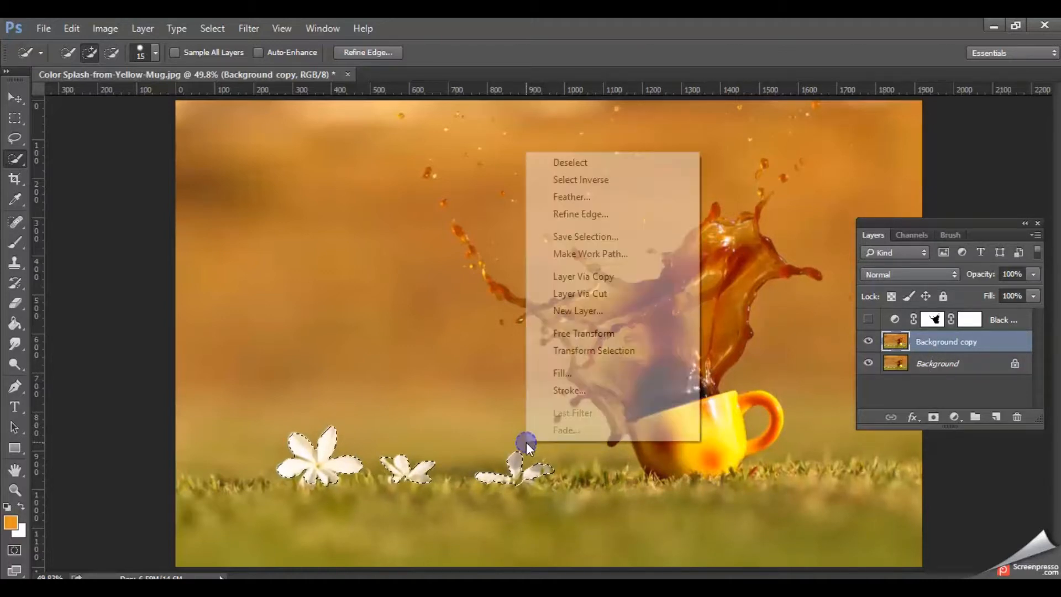
click(569, 197)
click(619, 216)
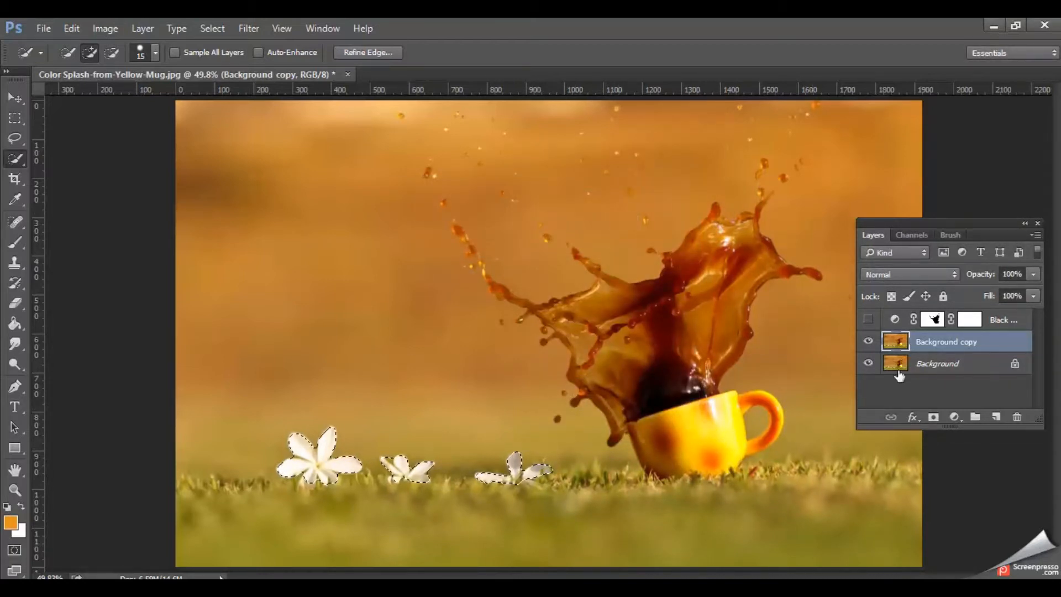
Target the Black & White 1 layer's splash-shaped mask with the Eraser tool and make the layer visible
click(936, 323)
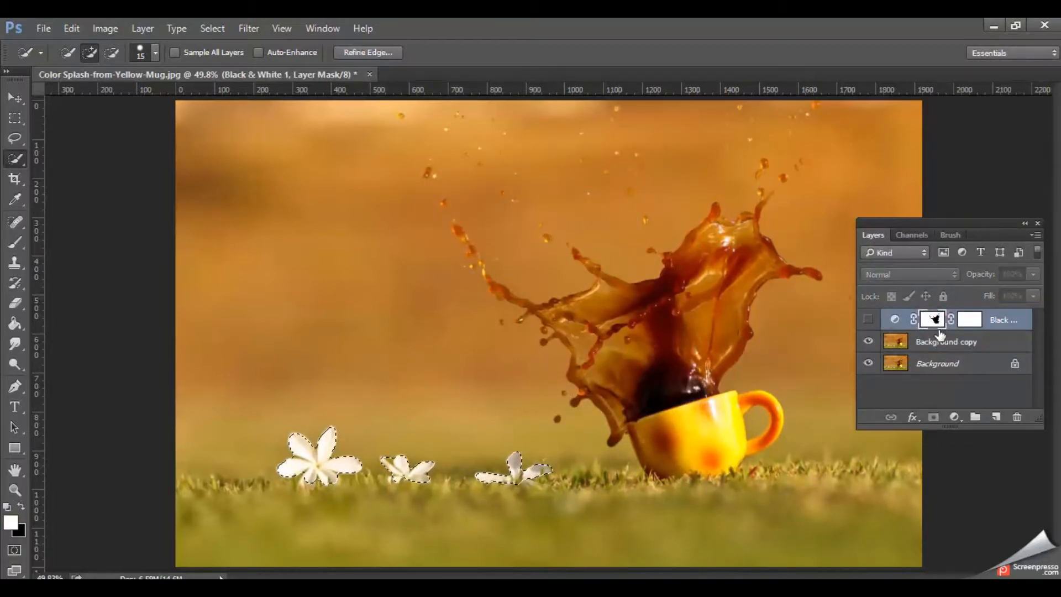
click(968, 325)
click(21, 301)
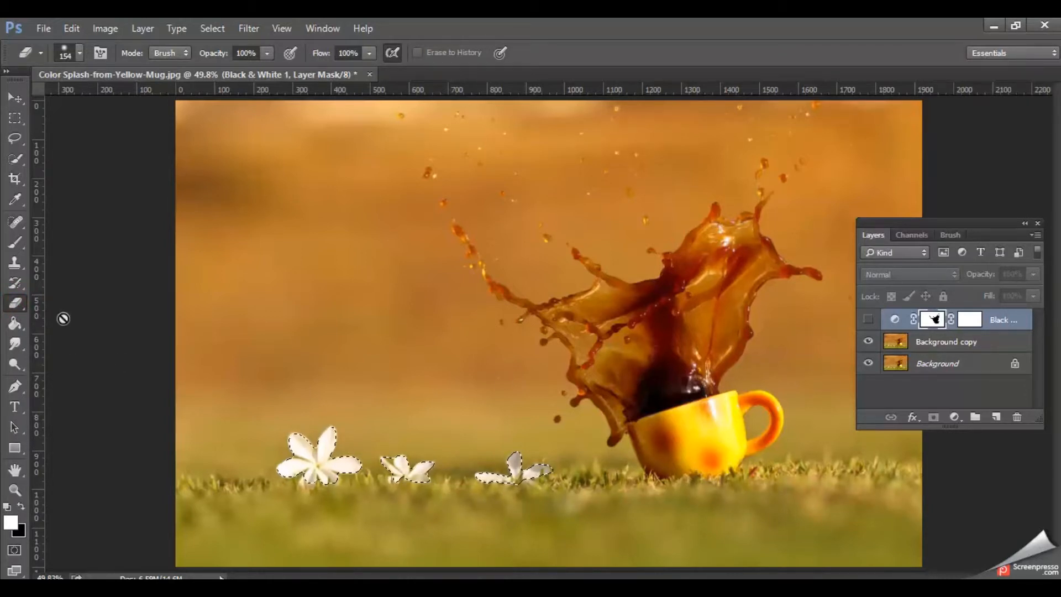
click(868, 319)
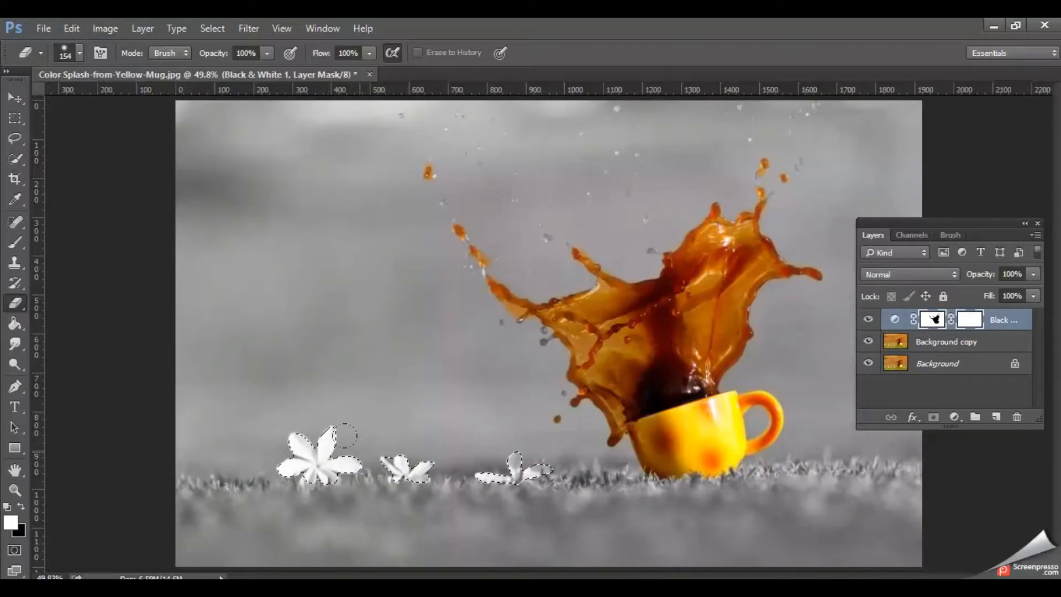
Erase the Black & White 1 mask inside the flower selection to restore the flowers' colour, and deselect
drag(390, 463, 428, 469)
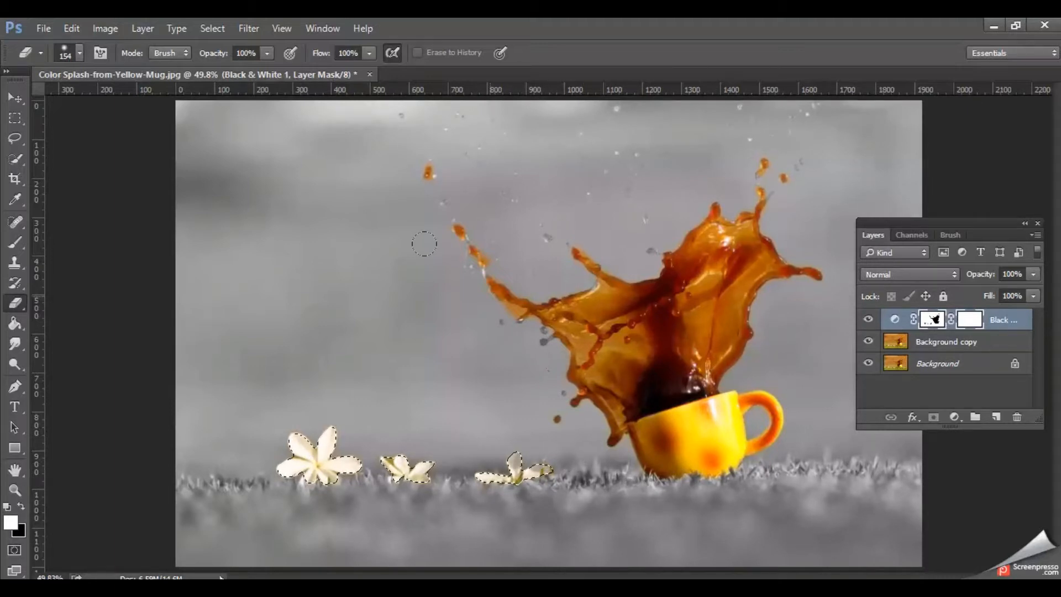
click(254, 26)
mouse_move(212, 29)
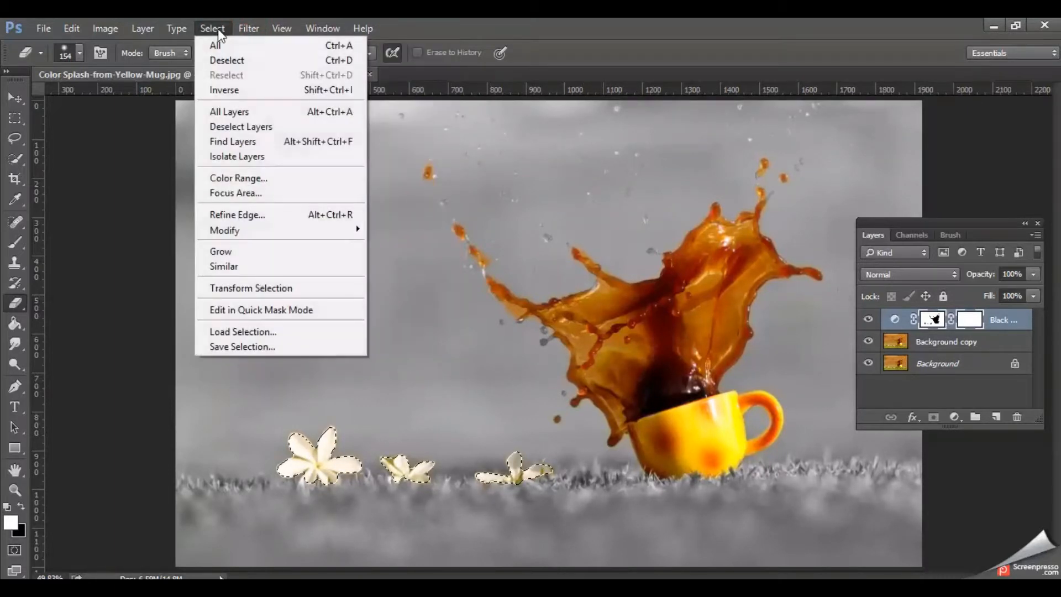
click(225, 61)
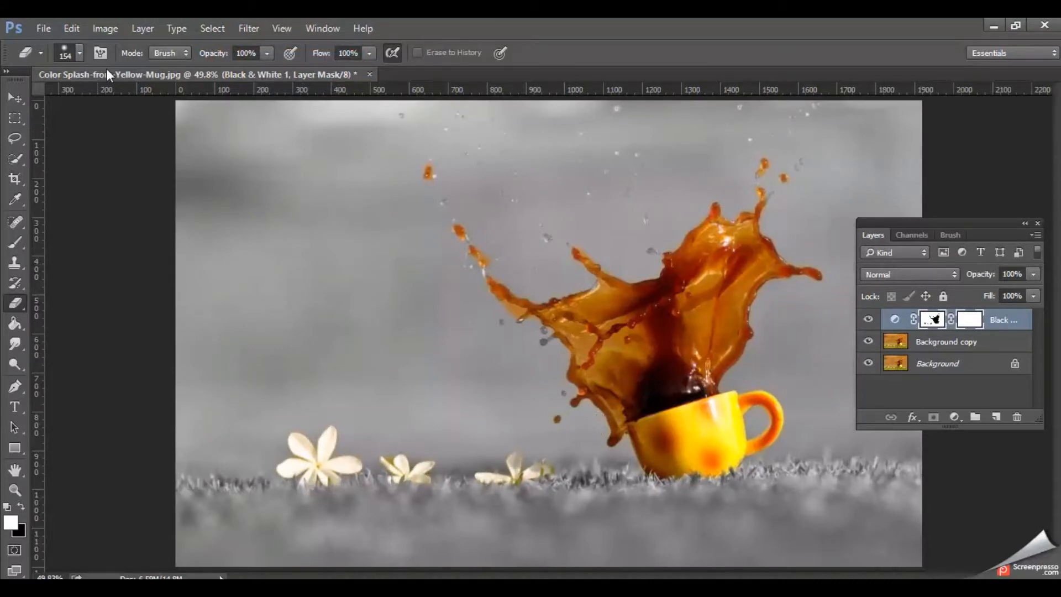
click(105, 28)
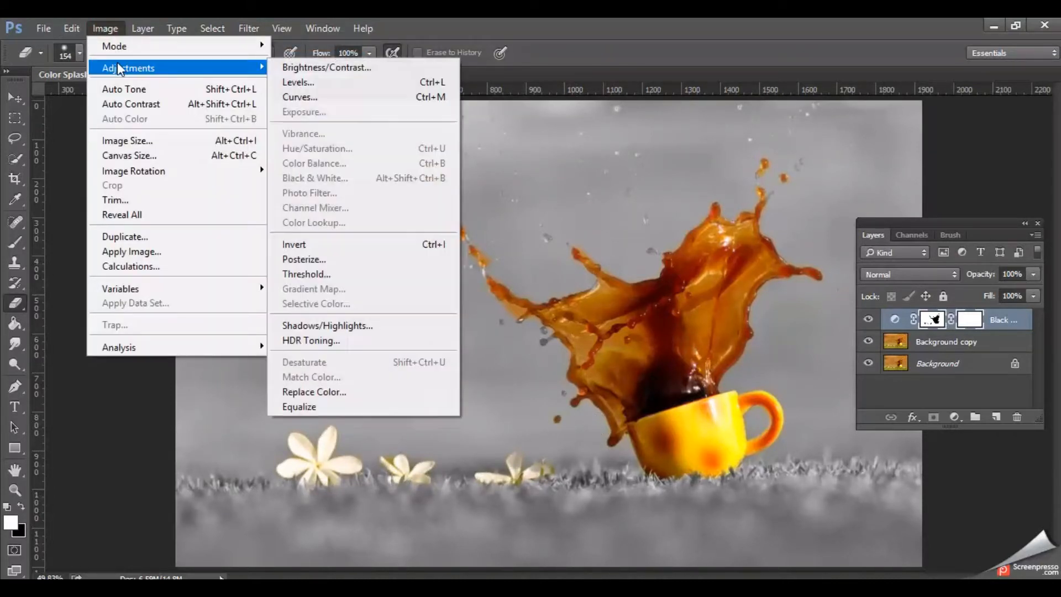
mouse_move(44, 29)
click(70, 91)
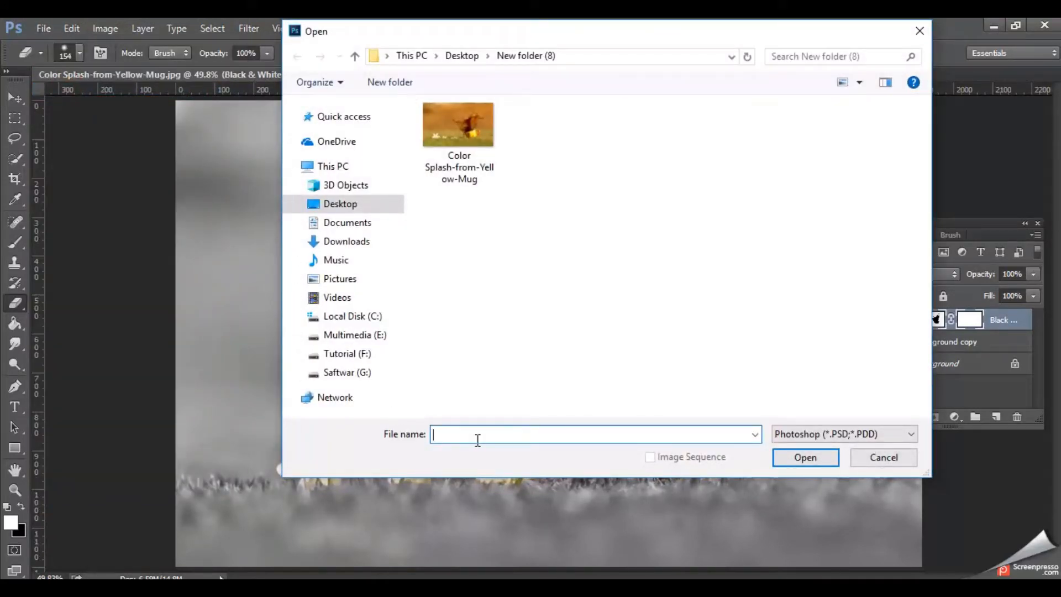
click(881, 457)
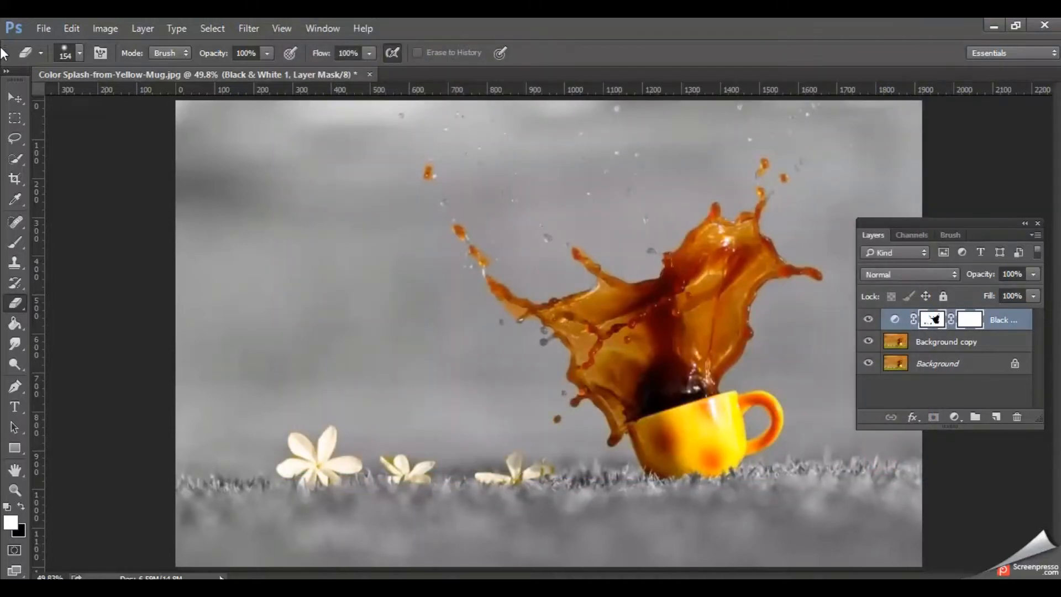
Start saving the image under a new name and set the file format to JPEG
click(43, 28)
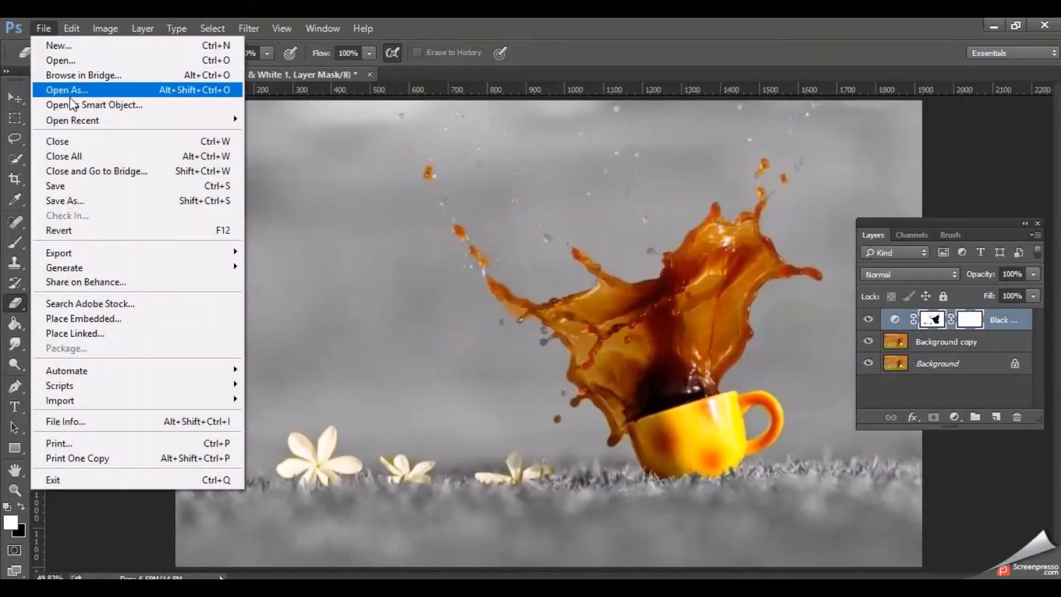
click(56, 198)
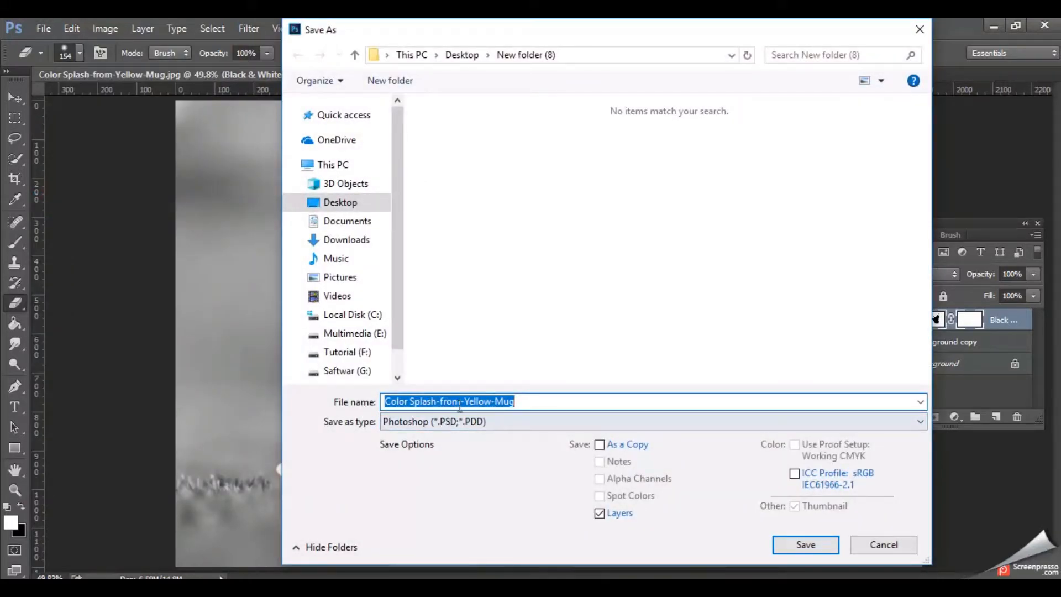
click(542, 401)
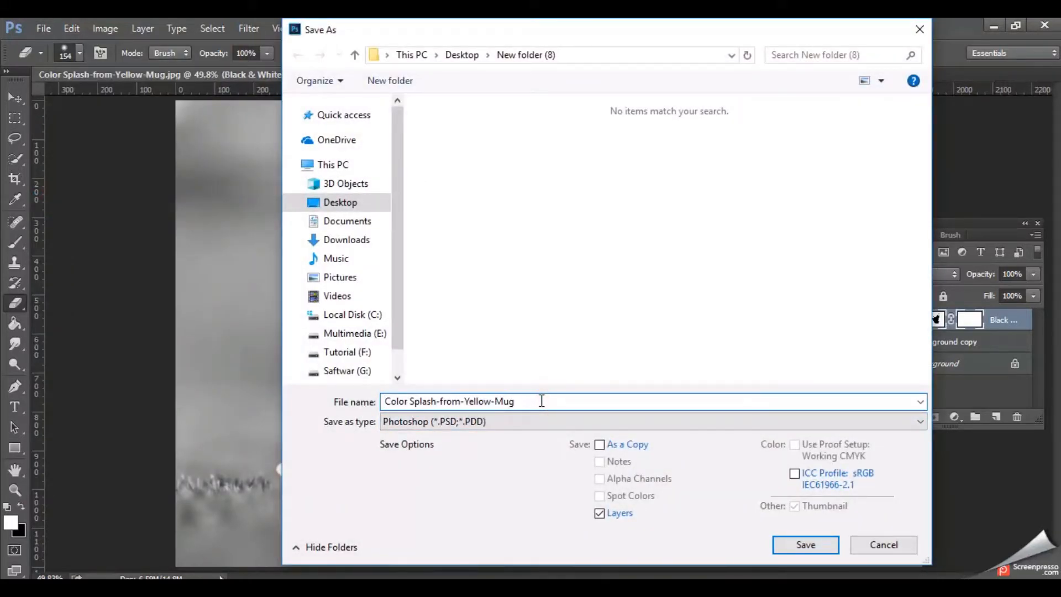
click(550, 421)
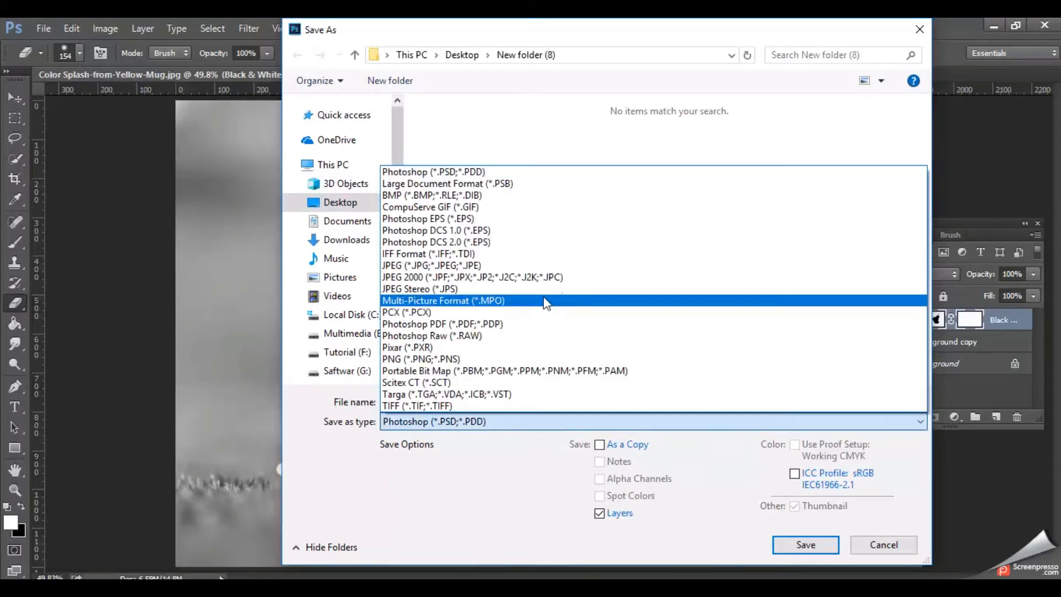
click(553, 271)
Name the JPEG copy "Color Splash-effect" and save it at quality 12 (Maximum) in progressive format
double_click(539, 401)
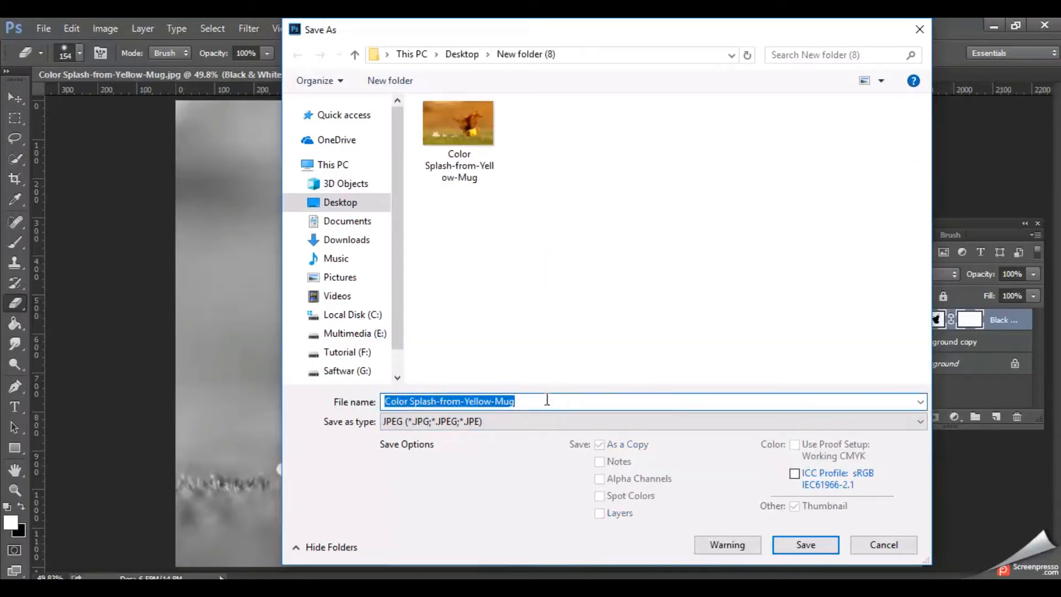
click(547, 399)
drag(556, 399, 451, 405)
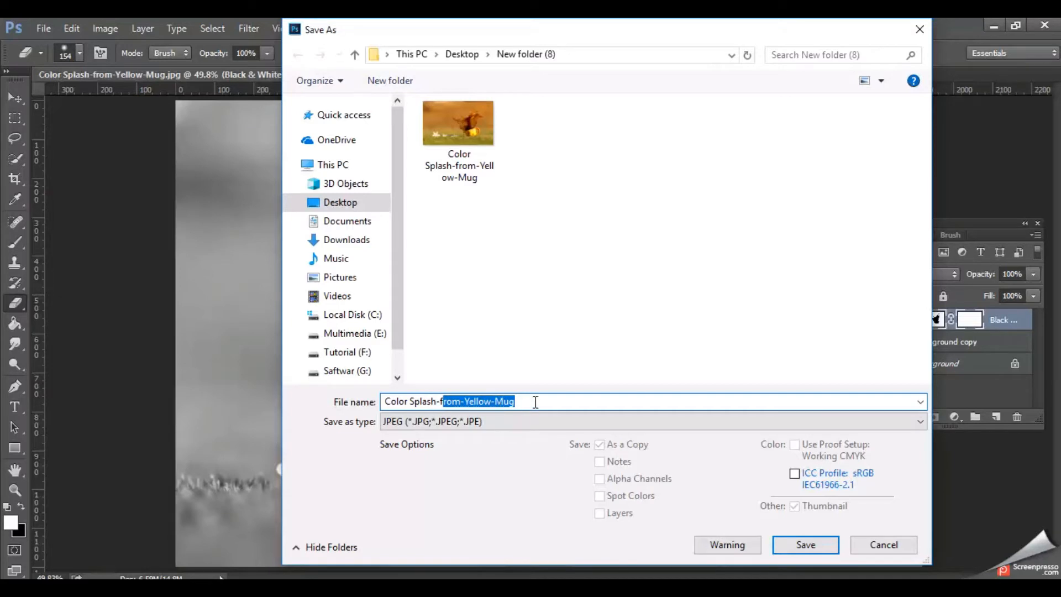
key(BackSpace)
key(BackSpace)
text(effect)
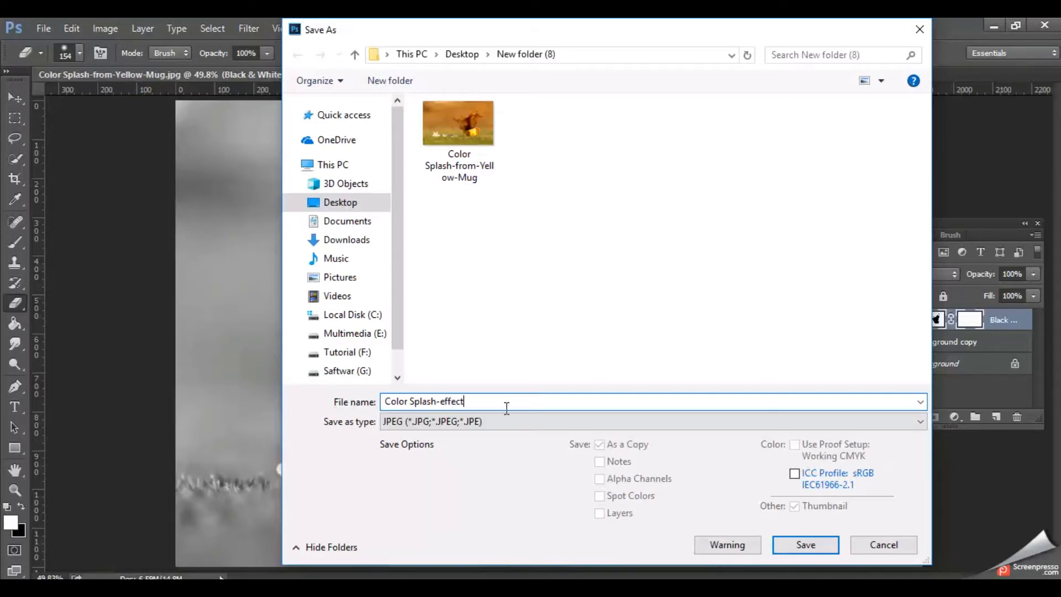
click(806, 545)
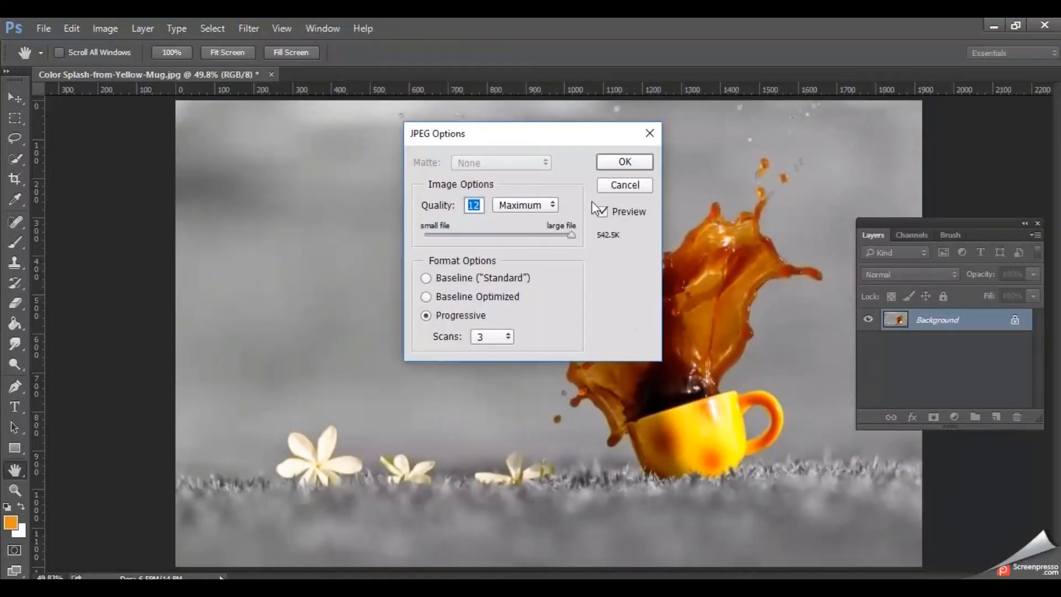
click(624, 161)
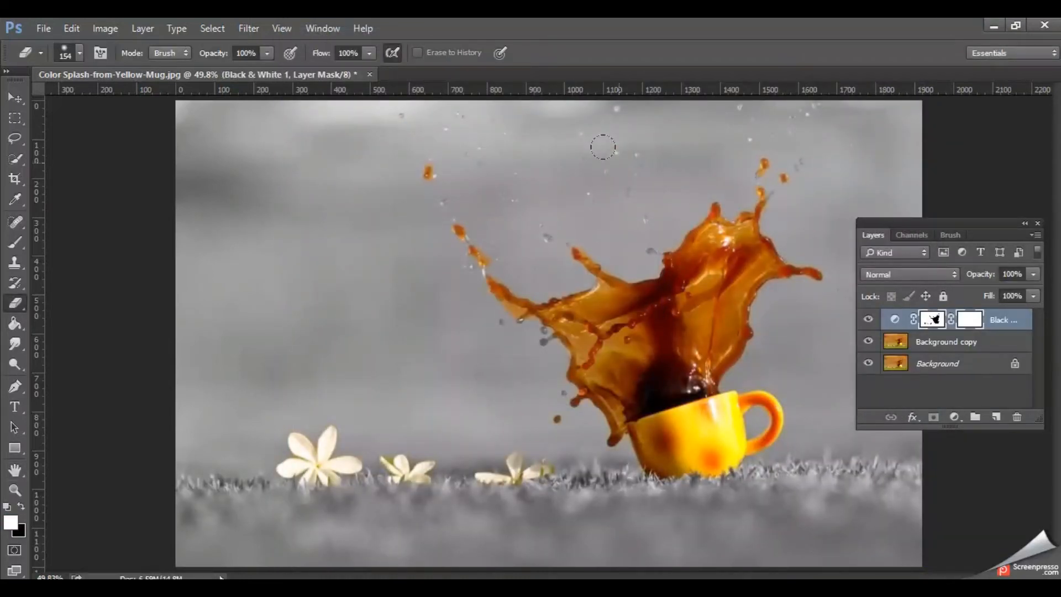
Open Color Splash-from-Yellow-Mug.jpg in Photos and compare it back and forth with Color Splash-effect.jpg
click(994, 26)
double_click(272, 147)
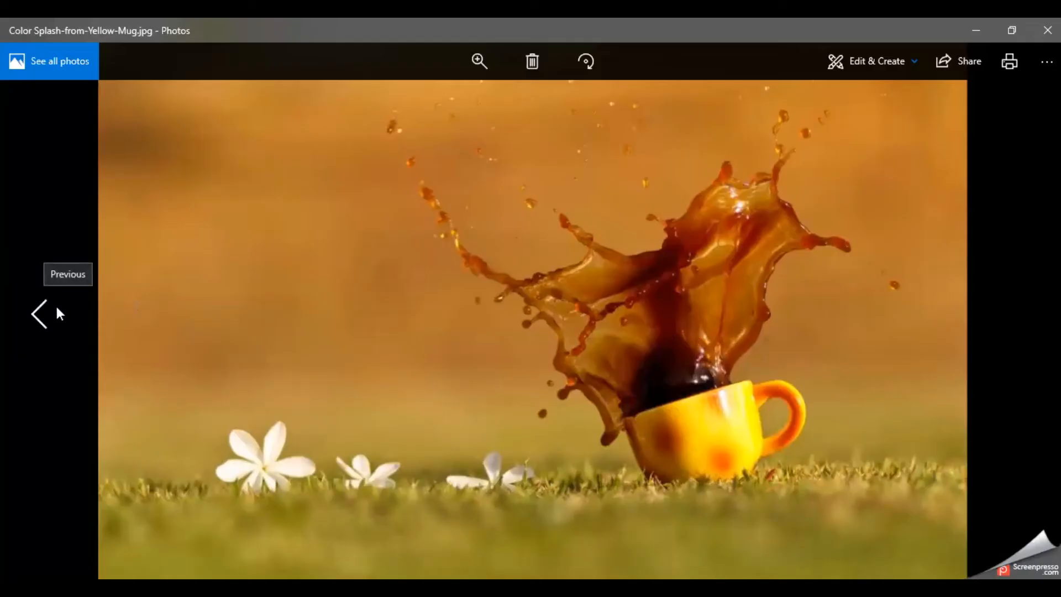
click(42, 308)
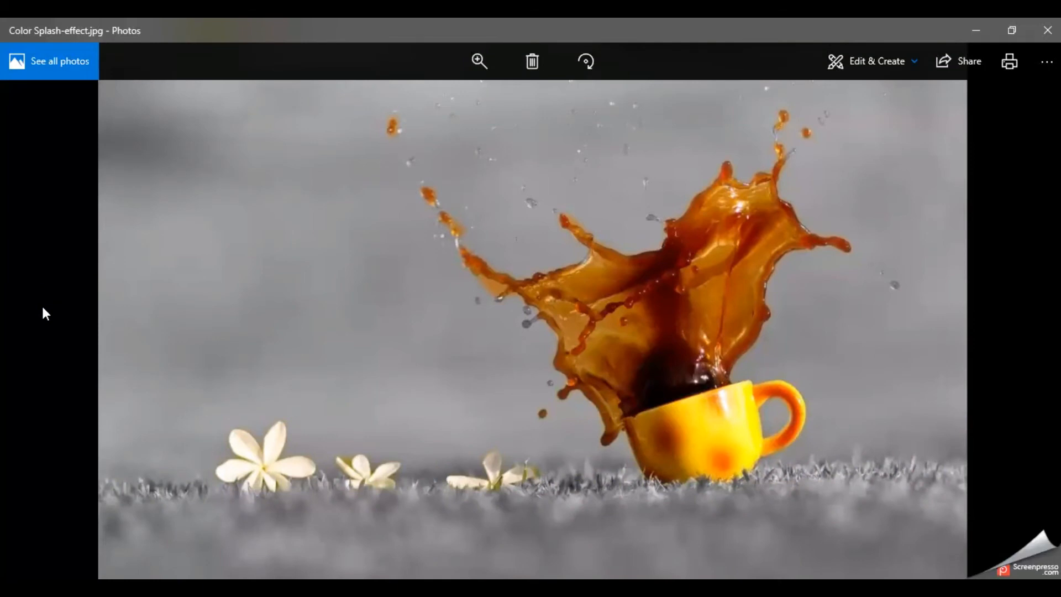
click(42, 308)
click(43, 308)
click(43, 309)
click(43, 309)
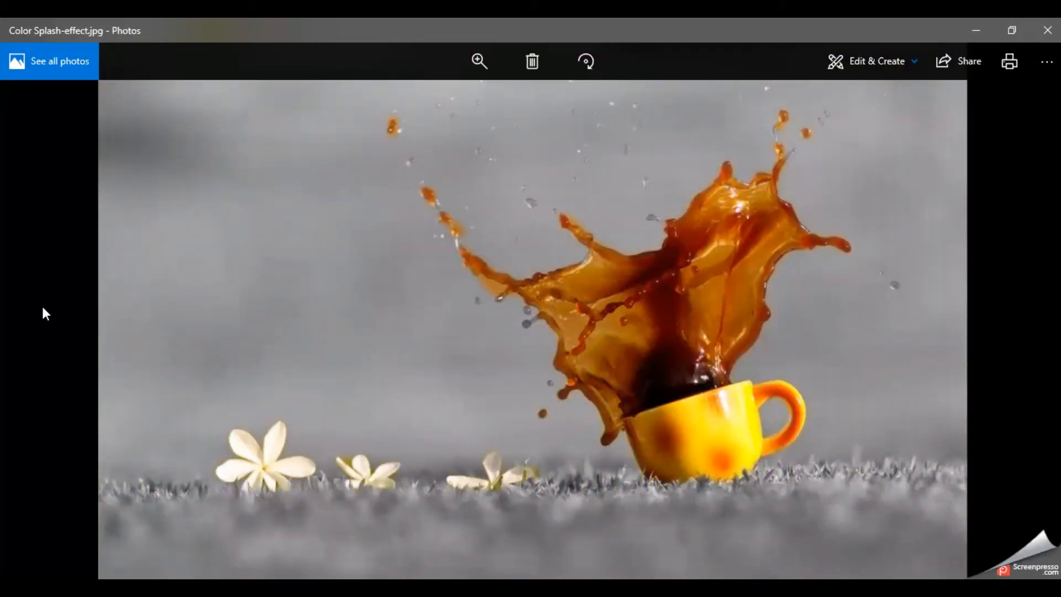